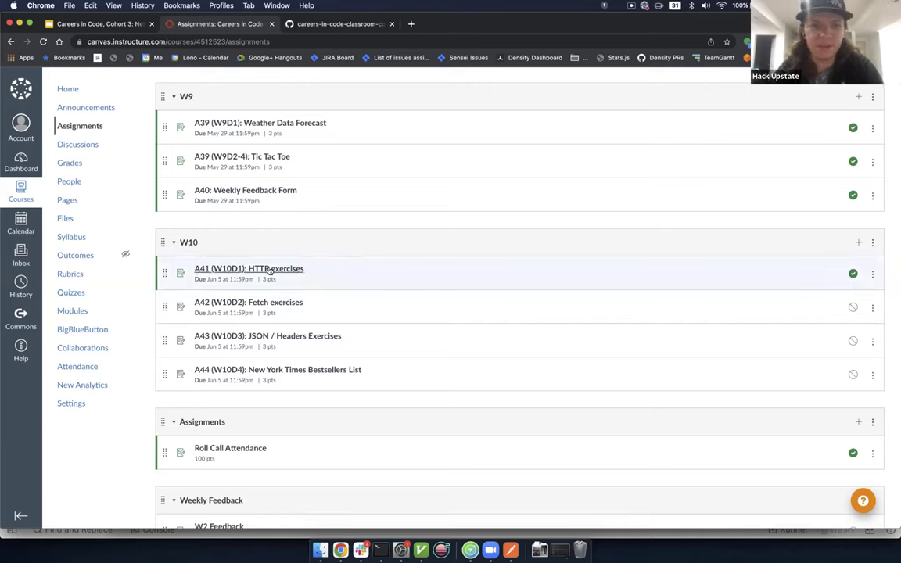
Leave the Canvas assignments list for the GitHub week10 day1 HOMEWORK.md tab
scroll(300, 227, up, 3)
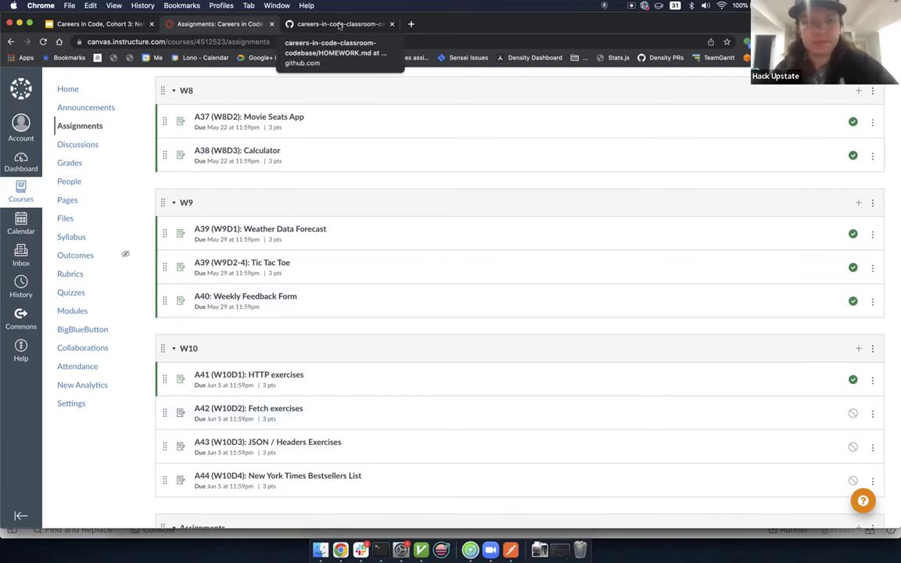
click(340, 26)
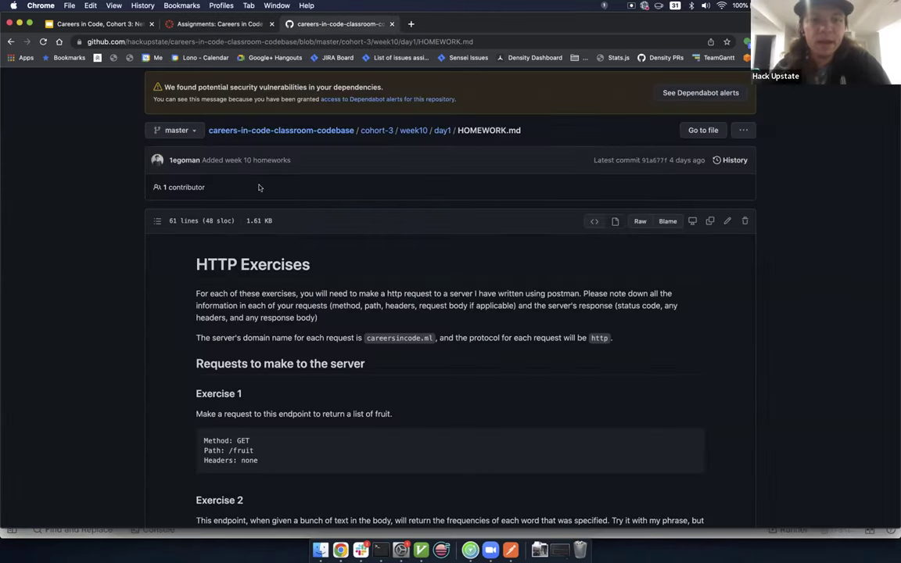
Copy the week10 day1 HOMEWORK.md page URL from Chrome's address bar, then switch to Slack
scroll(266, 307, down, 2)
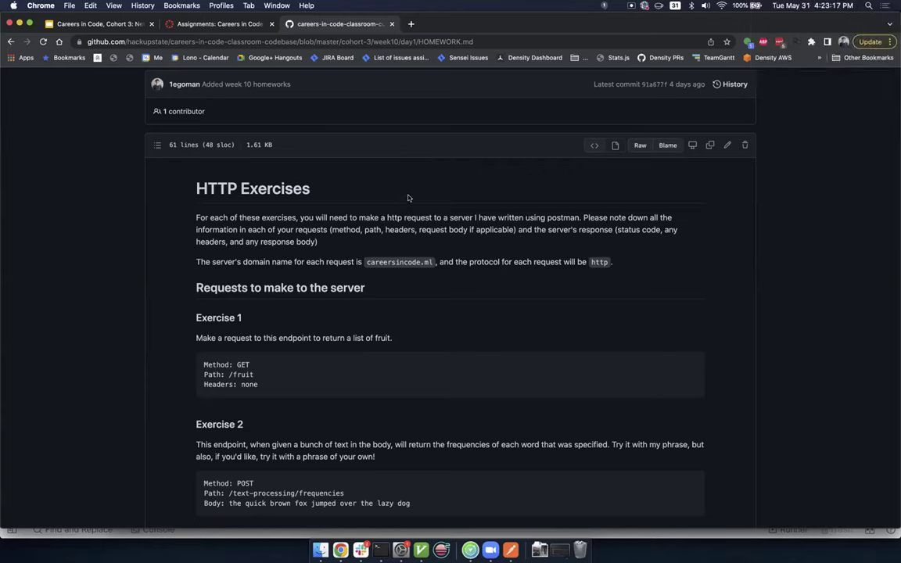
click(211, 24)
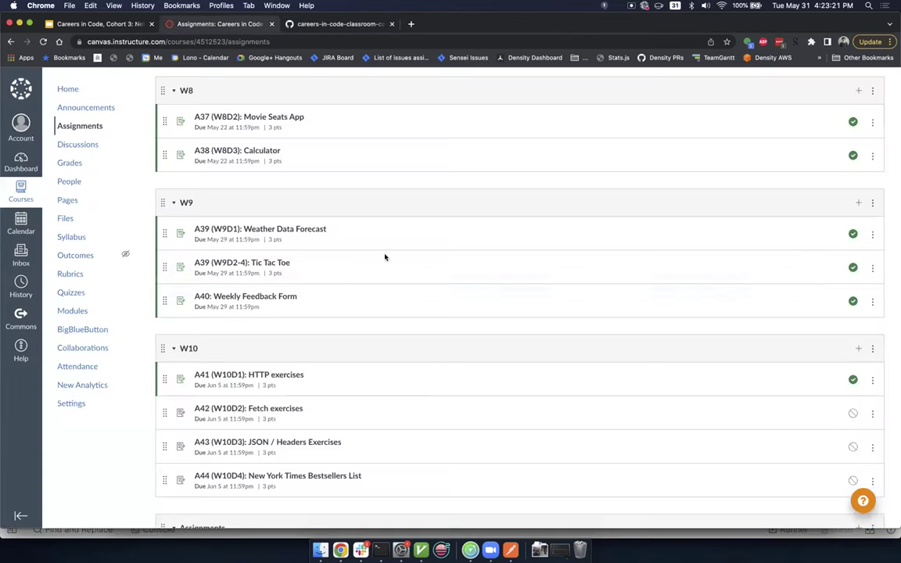
click(318, 17)
click(259, 39)
key(ctrl+c)
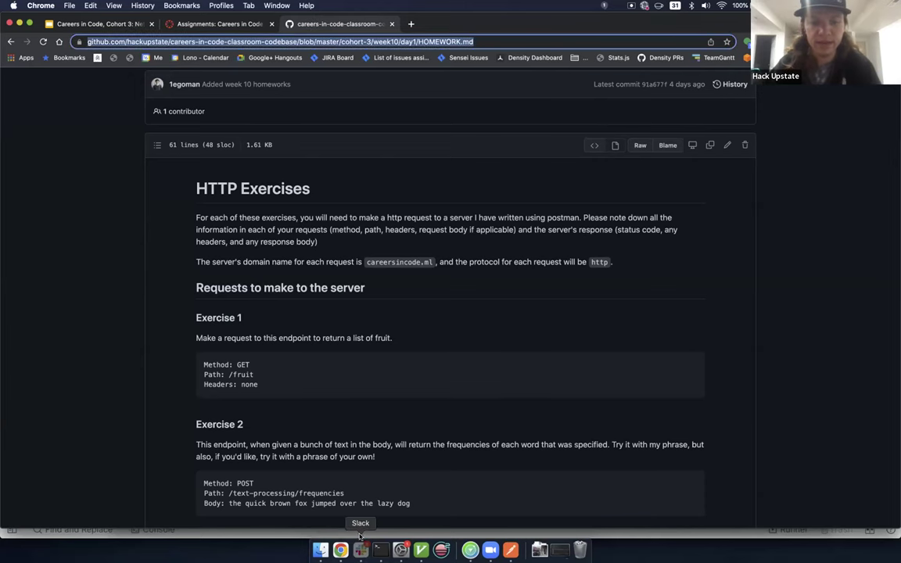
click(361, 550)
Post the homework link in cic-livestream-c3, decline the GitHub app offer, and return to Chrome
key(ctrl+v)
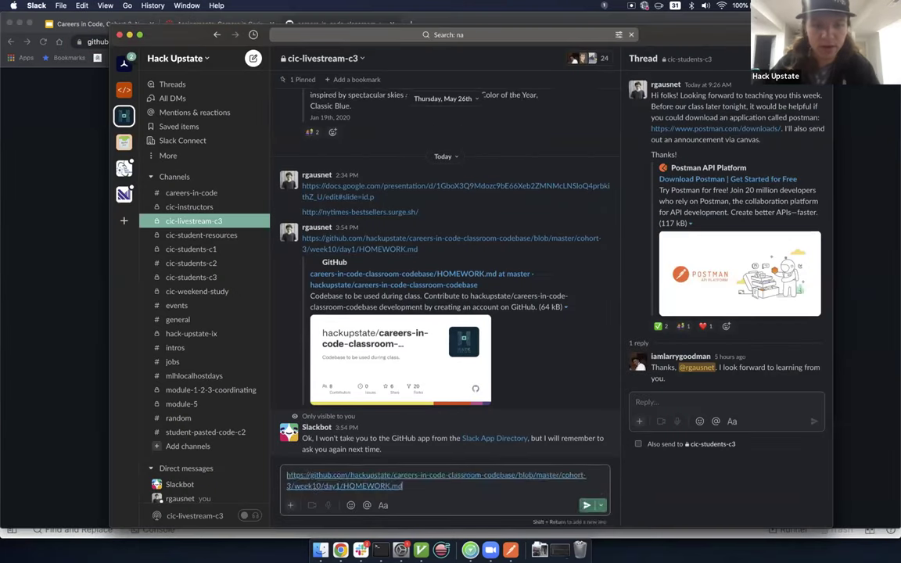
key(Return)
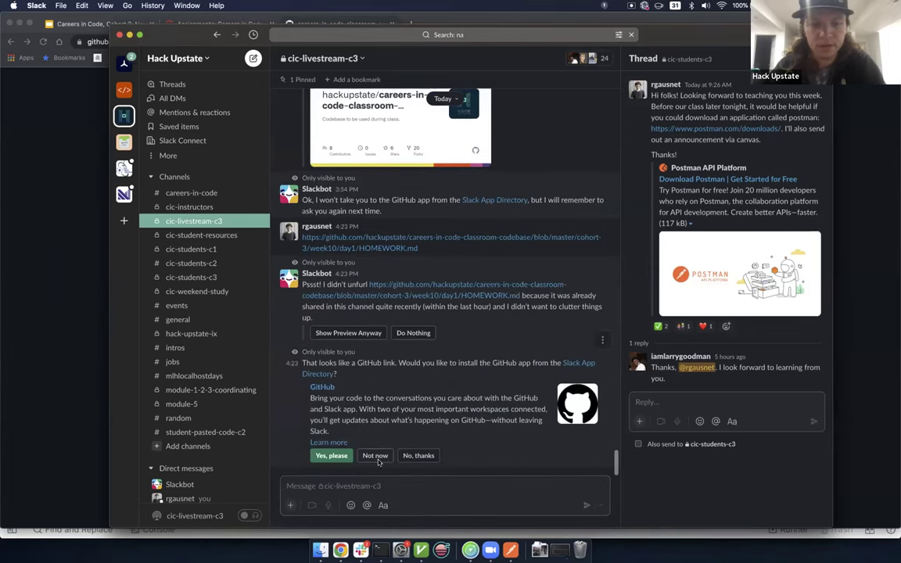
click(376, 456)
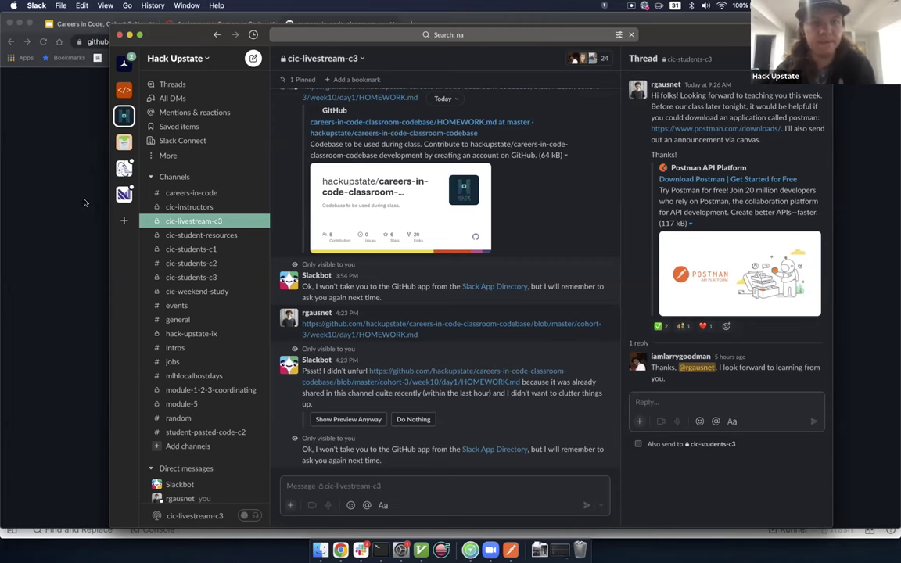
click(33, 163)
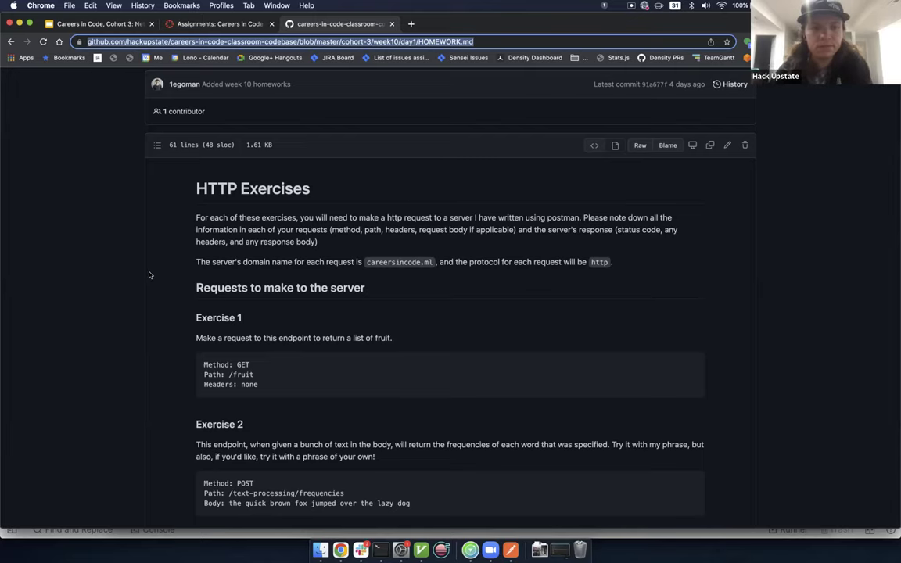
scroll(149, 274, down, 5)
scroll(149, 275, down, 7)
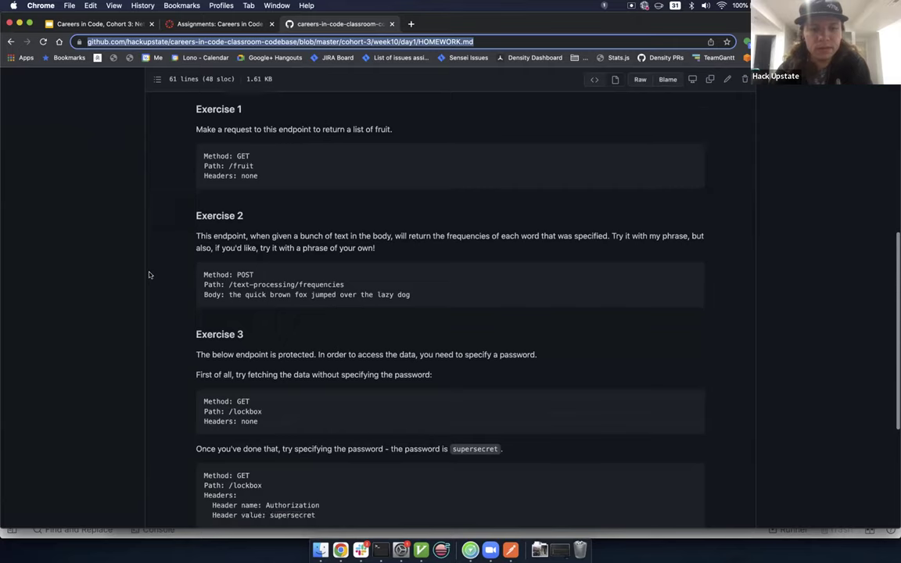
scroll(149, 275, up, 13)
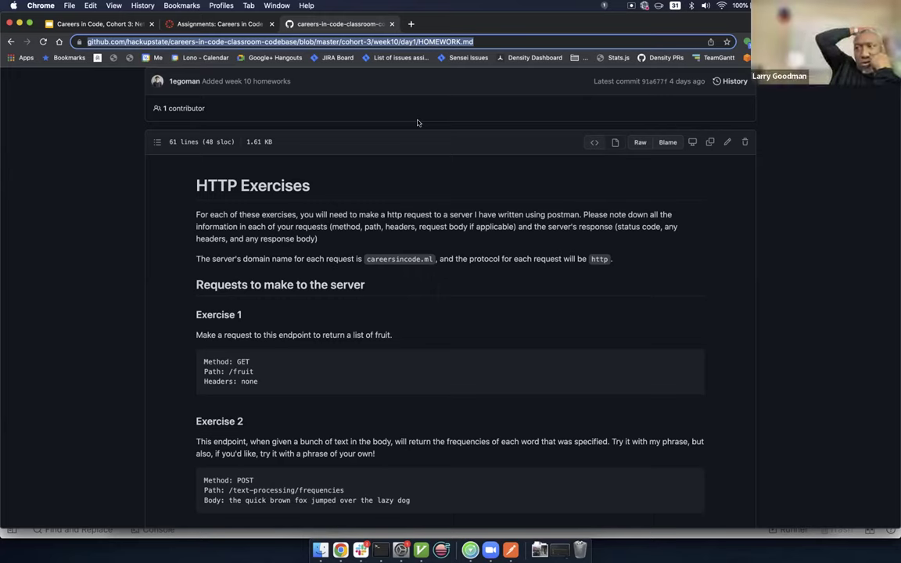
click(150, 356)
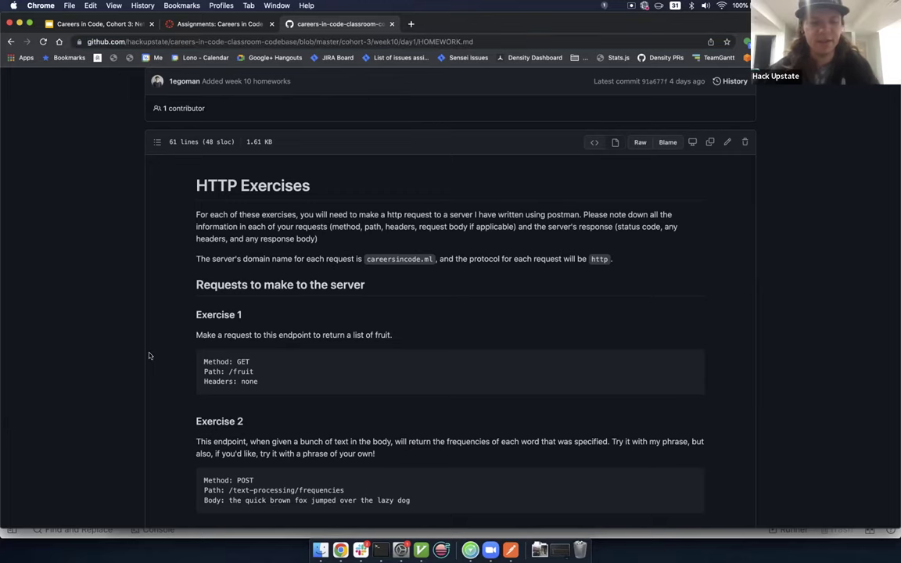
Search DuckDuckGo for 'pyscript' in a new tab and open pyscript.net
key(super+t)
text(pyscript)
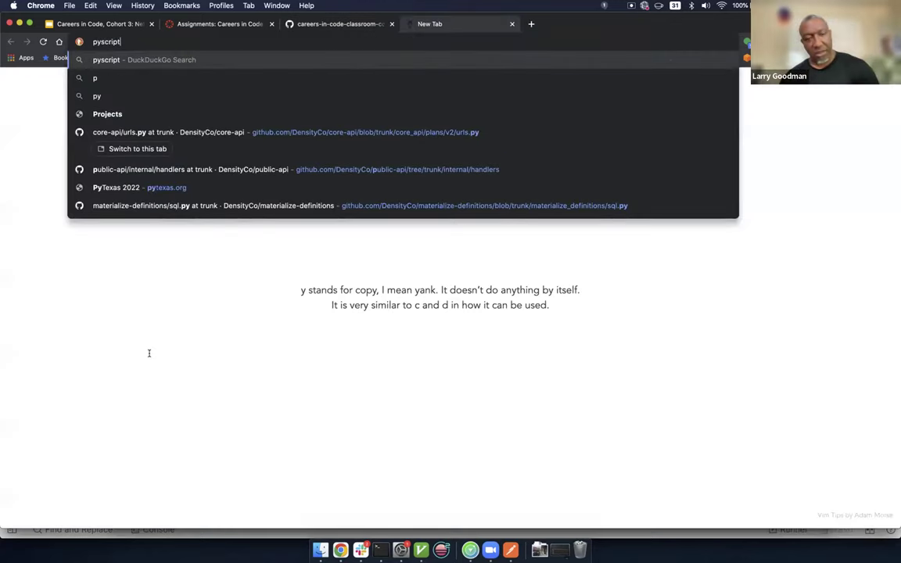
key(Return)
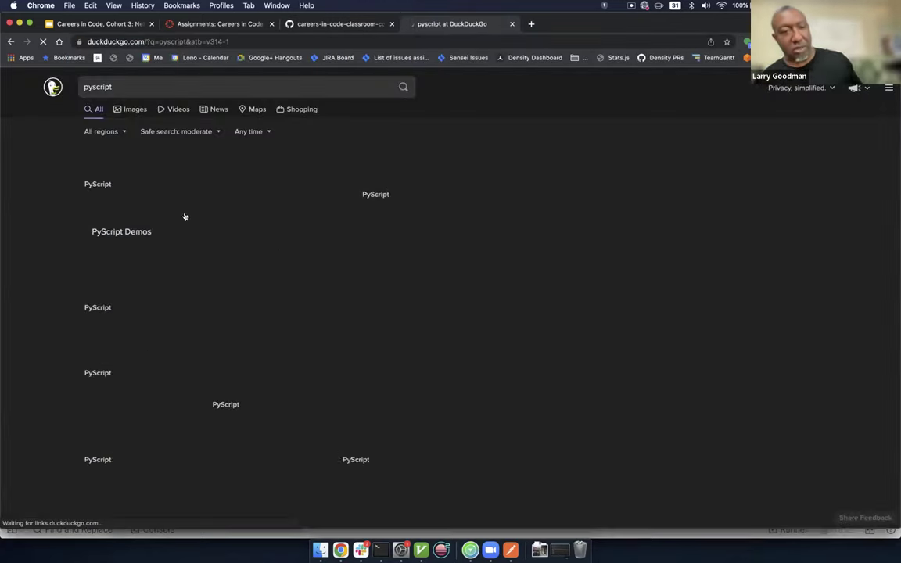
click(141, 171)
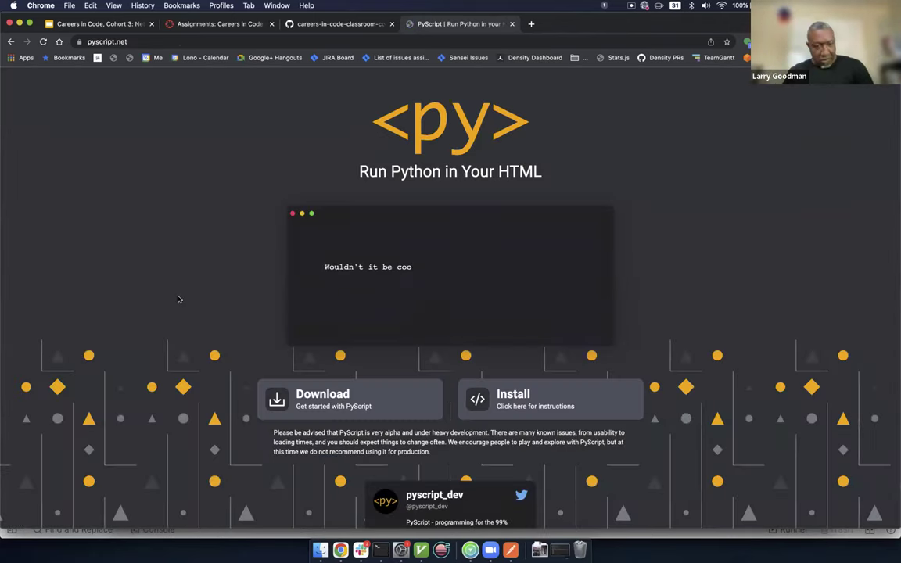
Skim the PyScript home page, then go back to the 'pyscript' search results
scroll(224, 329, down, 5)
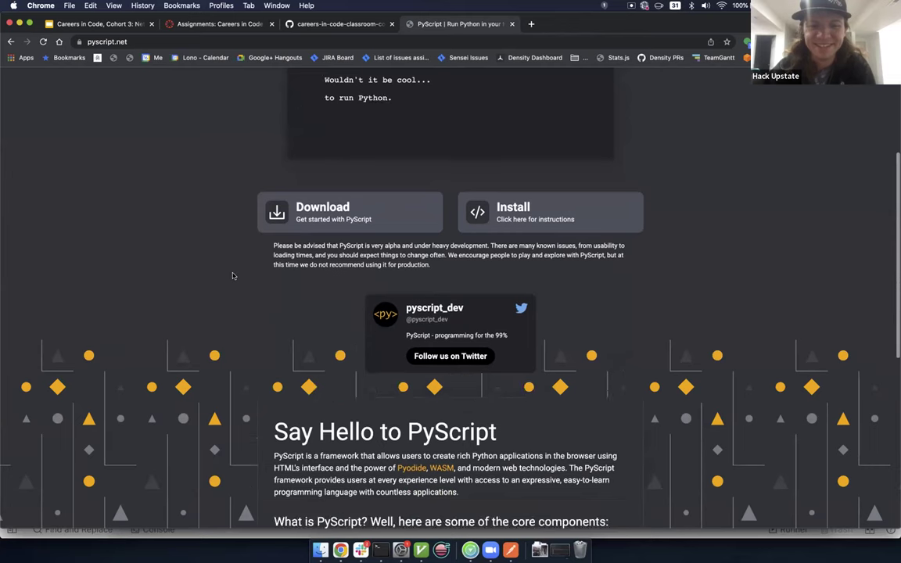
scroll(232, 275, down, 2)
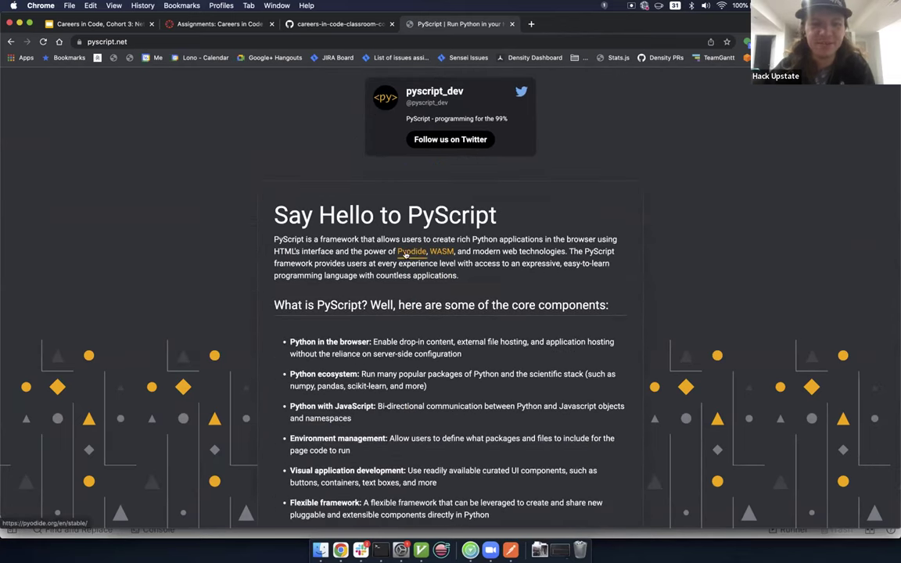
scroll(270, 317, down, 3)
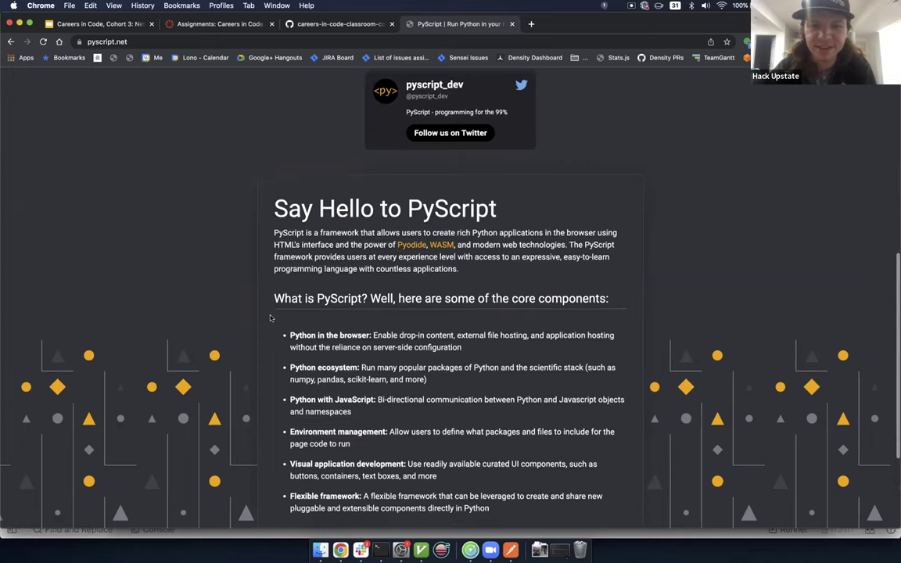
scroll(270, 318, up, 4)
scroll(274, 329, up, 5)
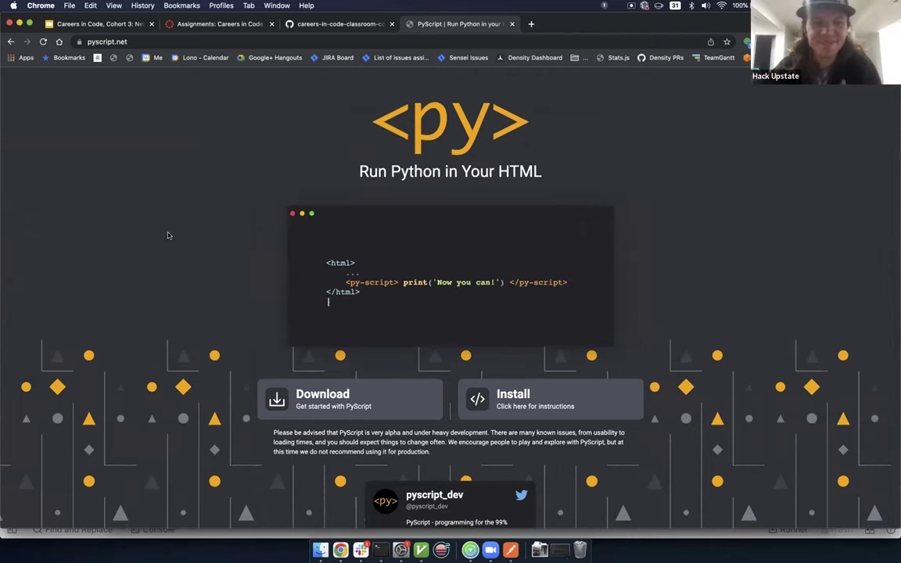
click(10, 40)
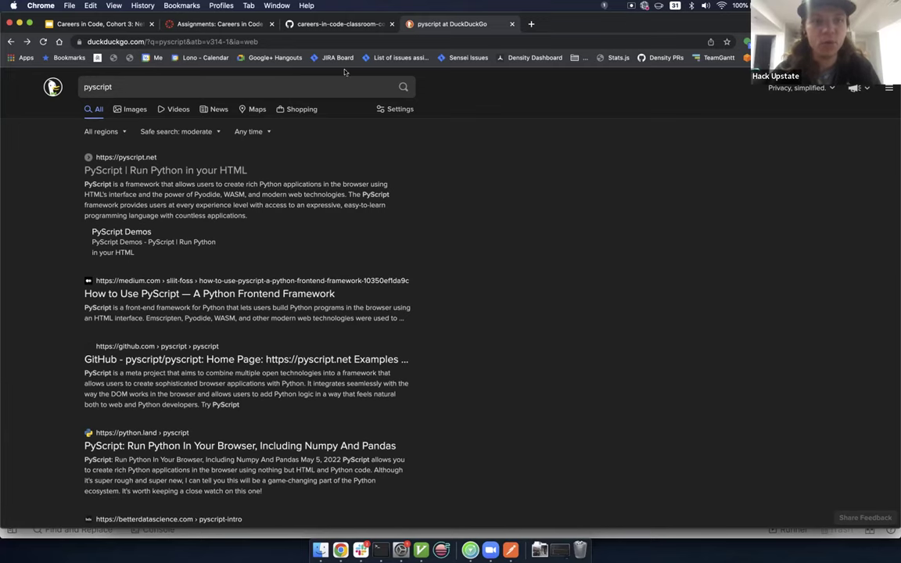
Switch to the GitHub tab showing cohort-3/week10/day1/HOMEWORK.md
click(328, 23)
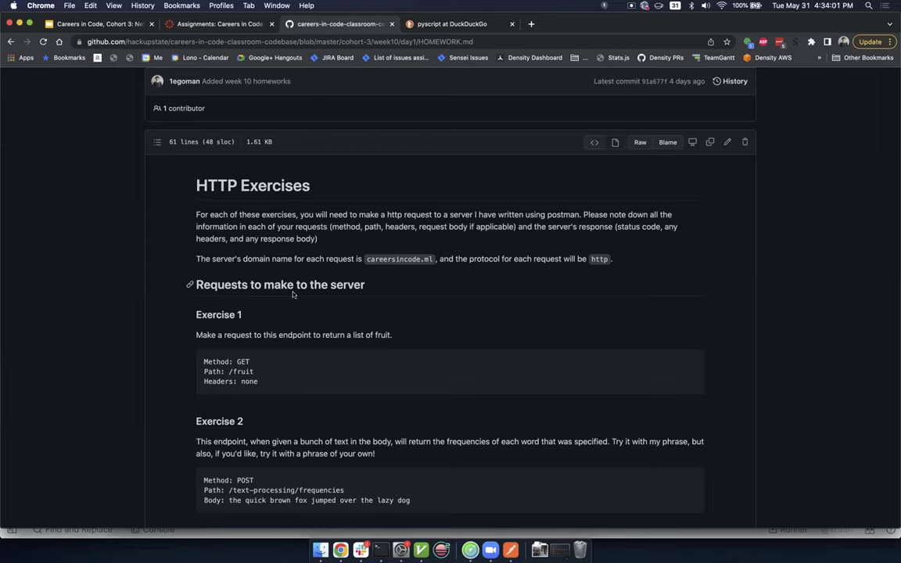
Open a new untitled Postman request and set its body type to raw
click(511, 551)
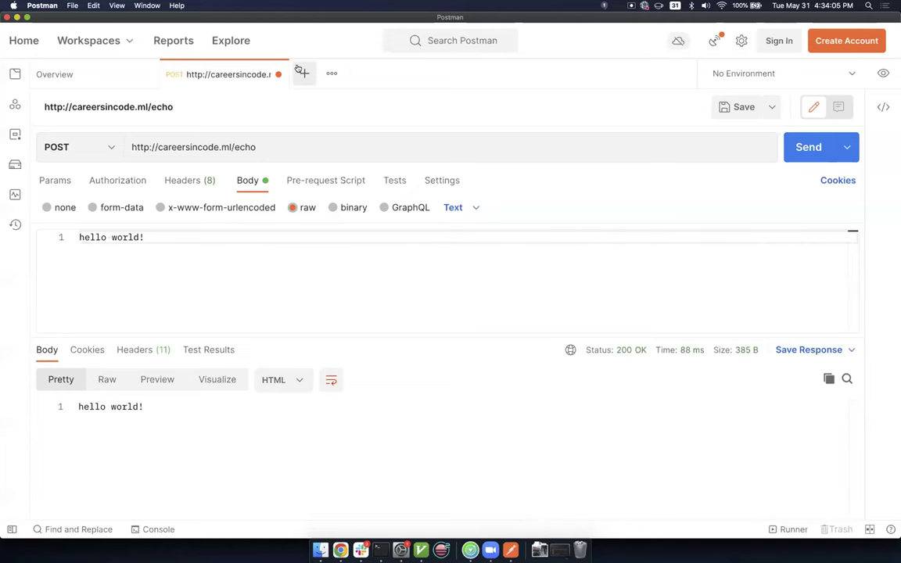
click(302, 72)
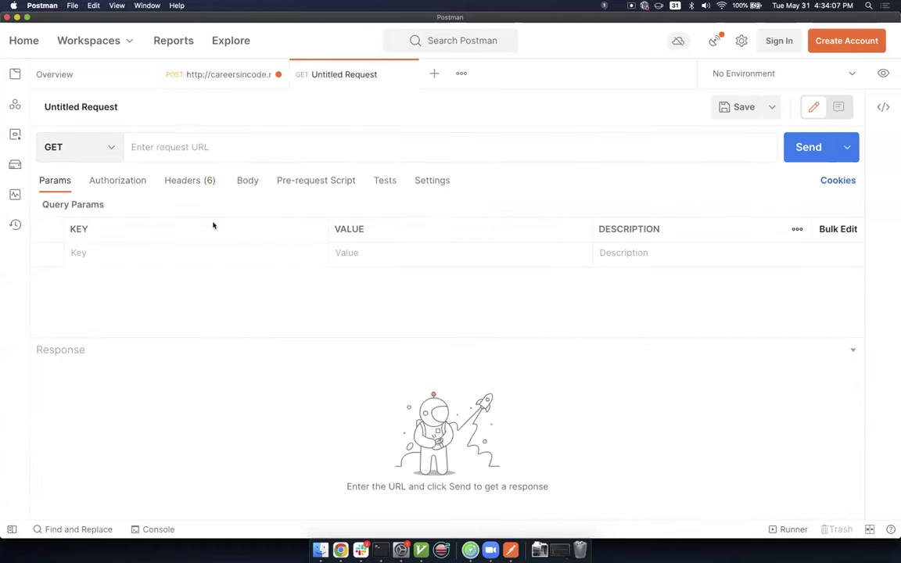
click(248, 181)
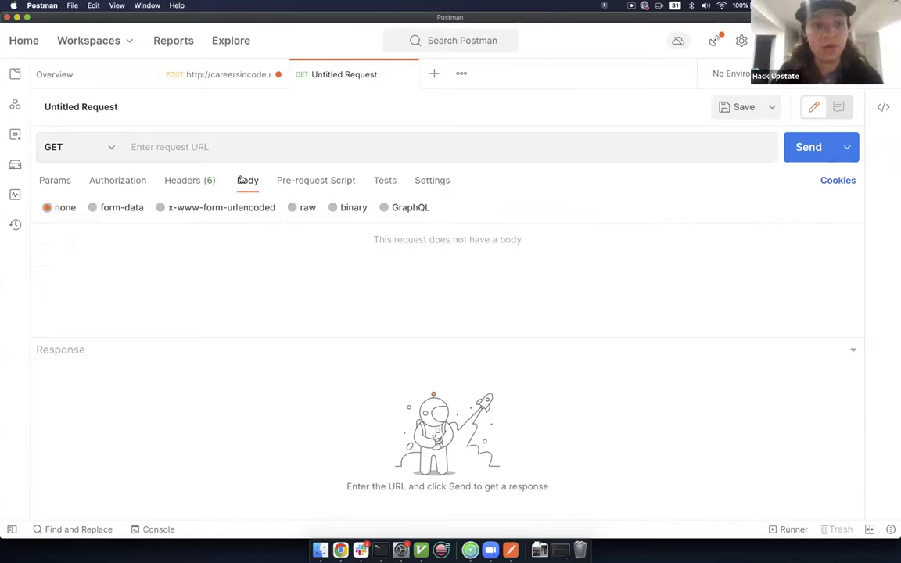
click(291, 207)
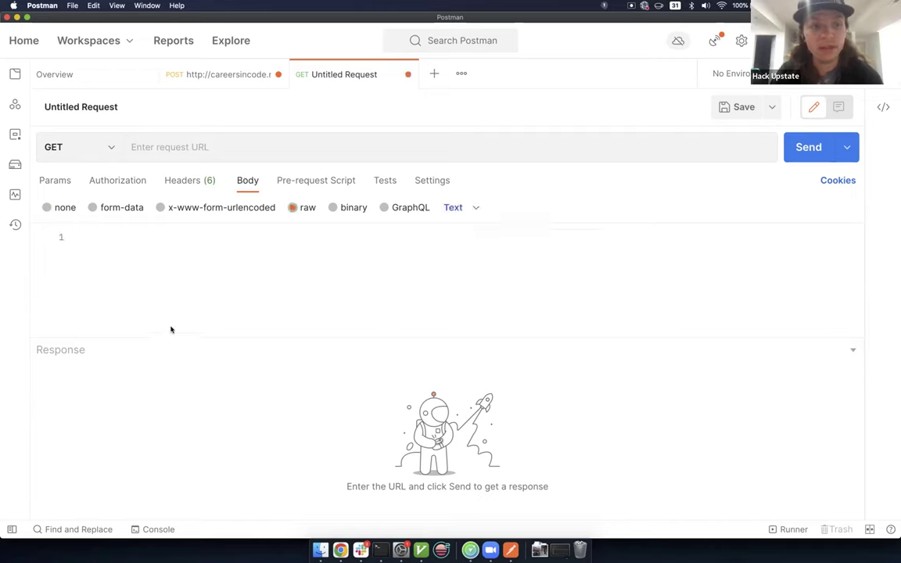
click(81, 237)
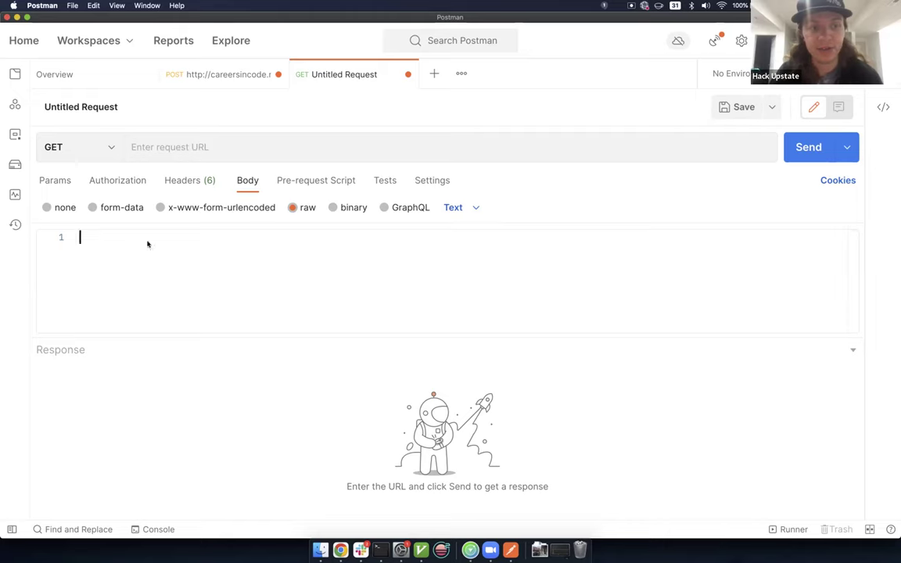
click(47, 207)
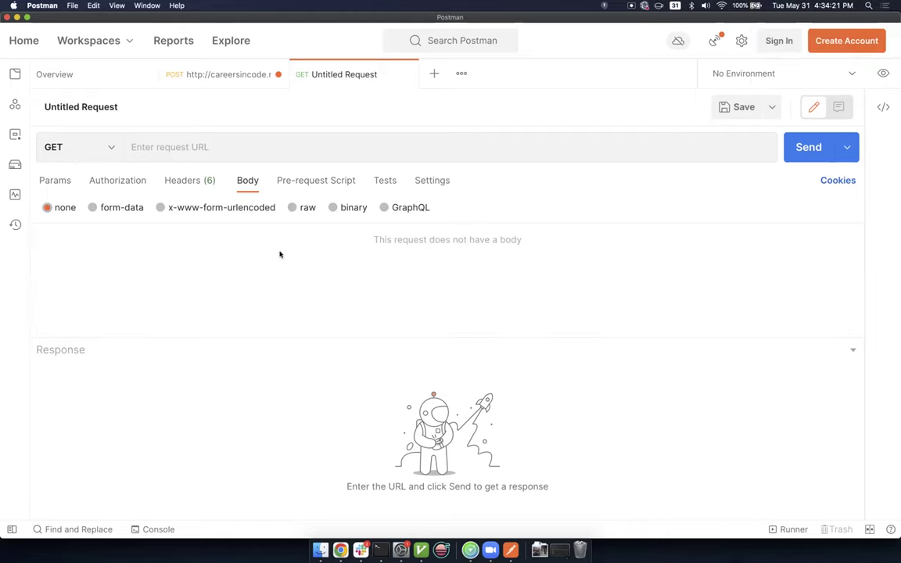
click(291, 207)
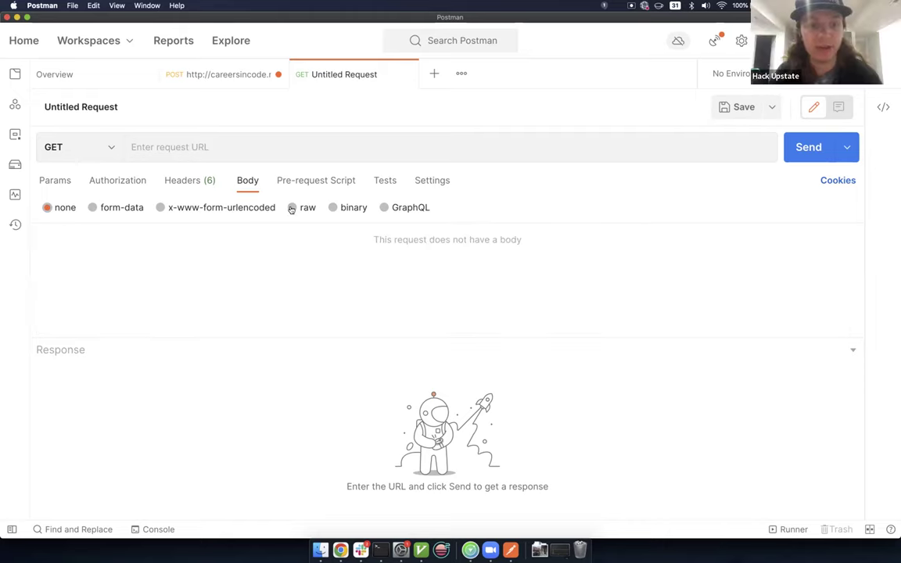
click(158, 239)
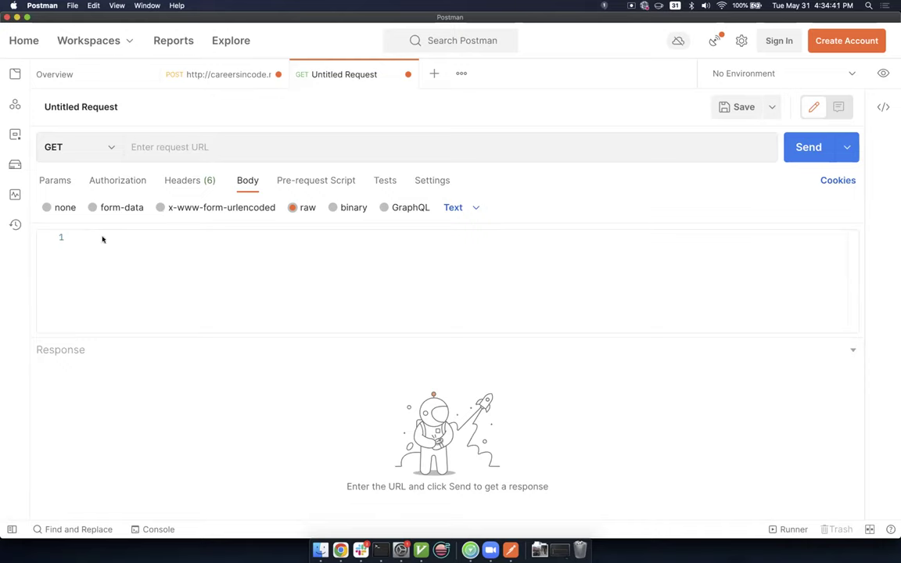
Type throwaway sample body text, then clear it so the raw body is empty
text(dgagadgdagadga)
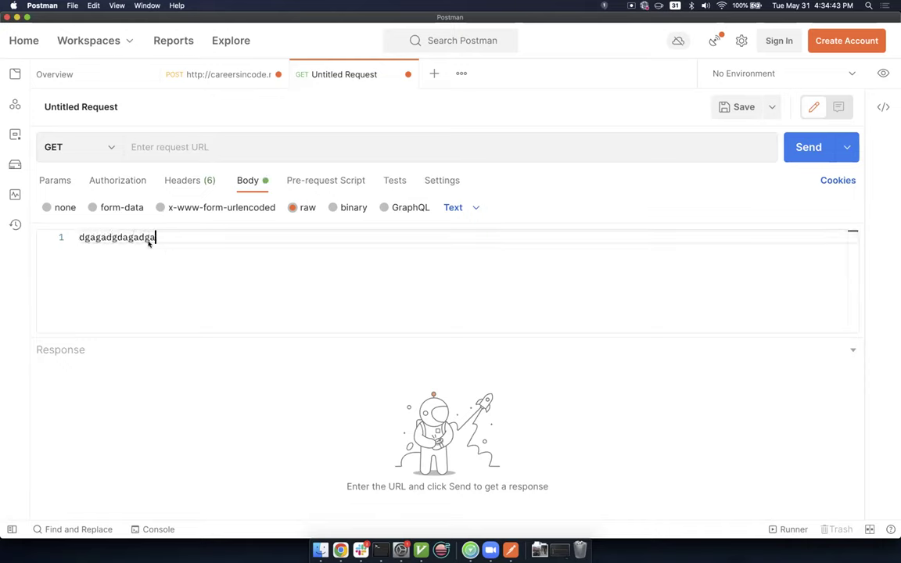
click(60, 237)
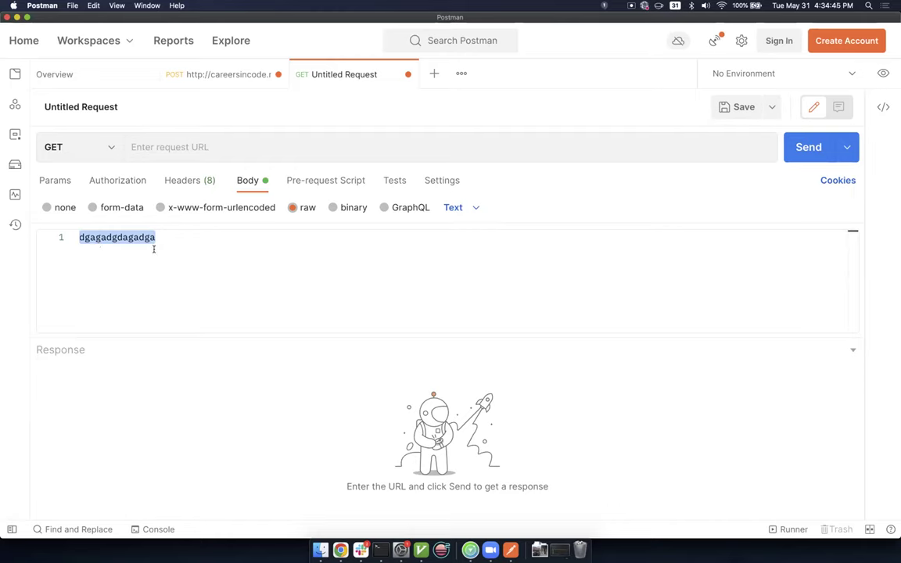
drag(160, 237, 67, 232)
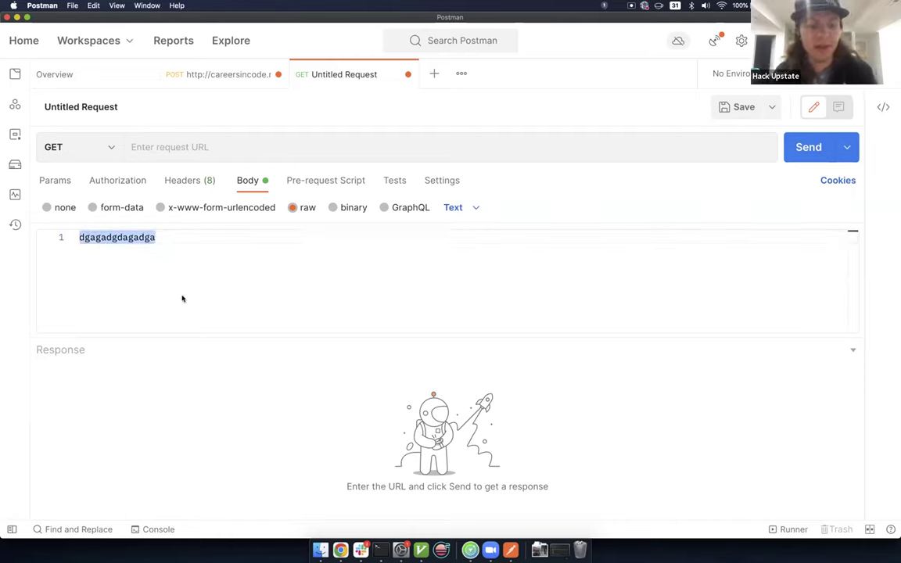
key(BackSpace)
key(super+z)
key(super+a)
text(dkgjhnadlga)
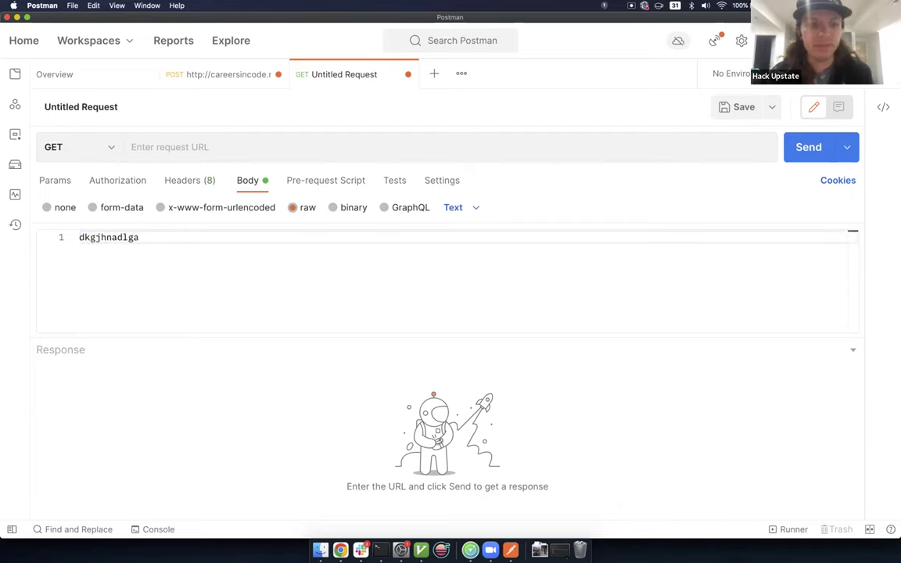
key(super+a)
key(BackSpace)
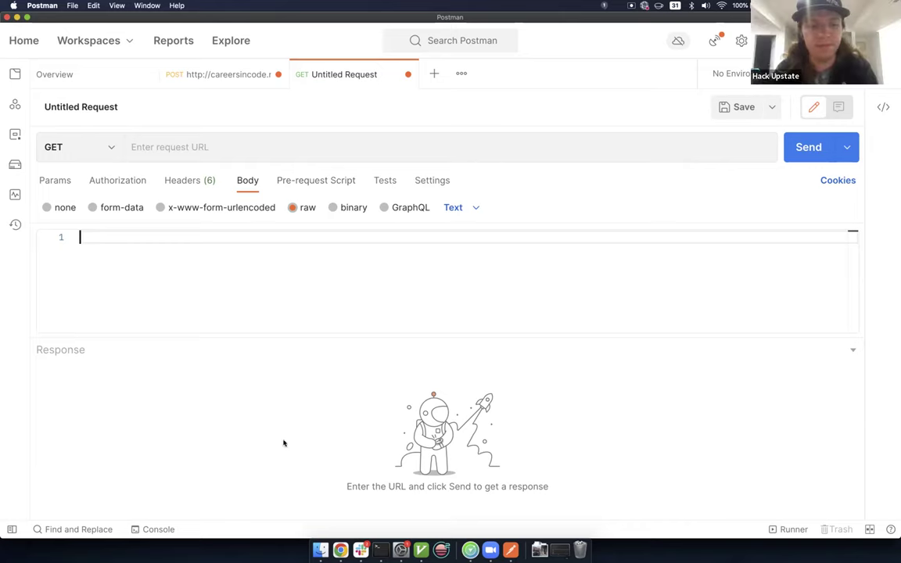
click(340, 550)
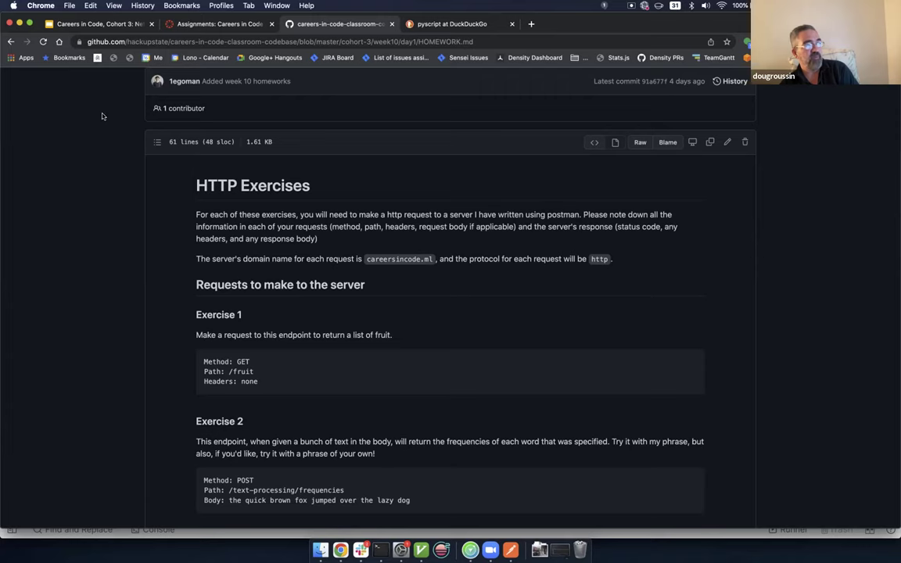
Scroll the GitHub README down through Exercise 3's /lockbox section toward Exercise 4
scroll(358, 292, down, 1)
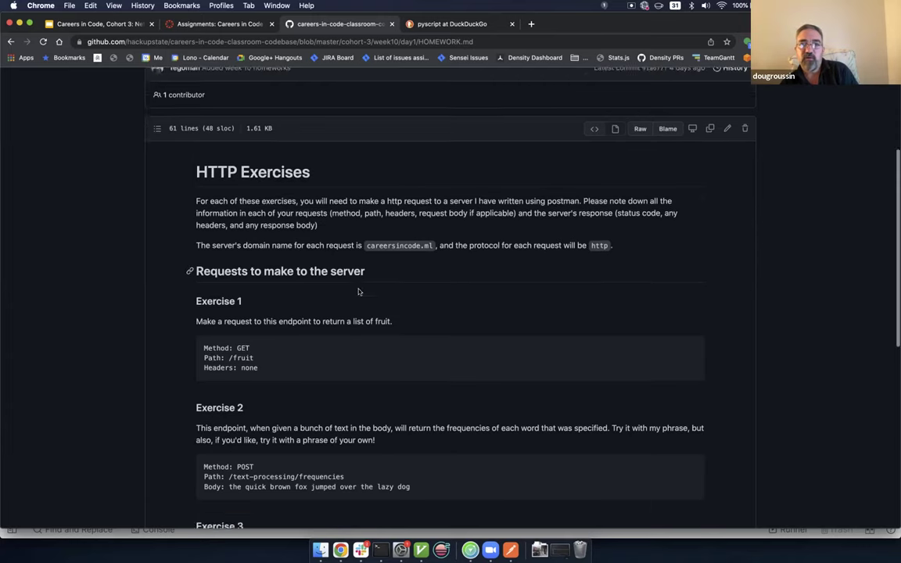
scroll(359, 292, down, 8)
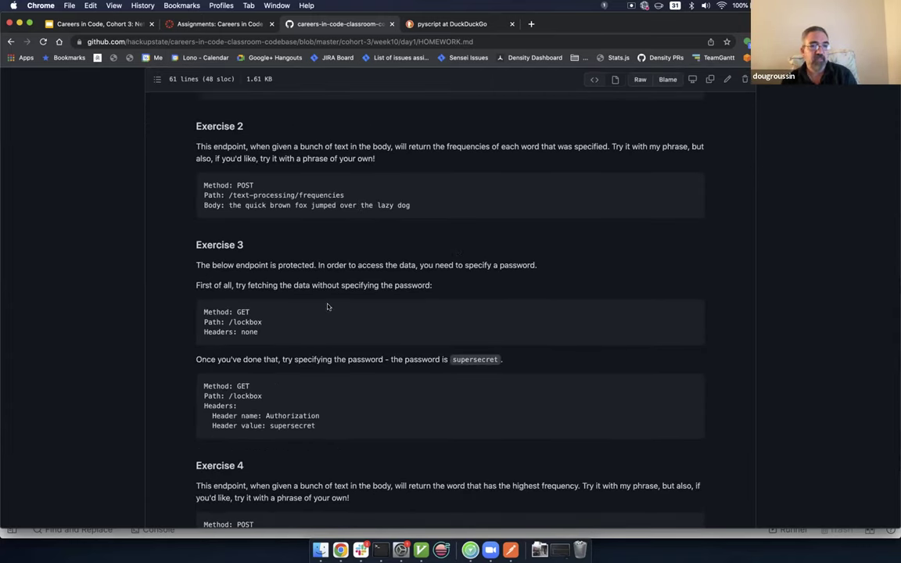
scroll(328, 306, down, 4)
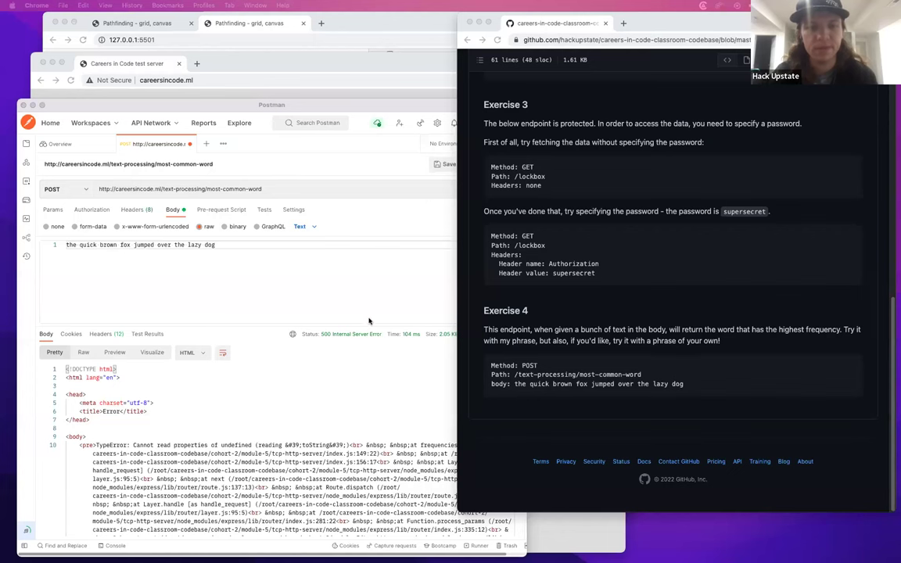
Place Postman on the left and narrow the GitHub window to sit beside it
click(342, 275)
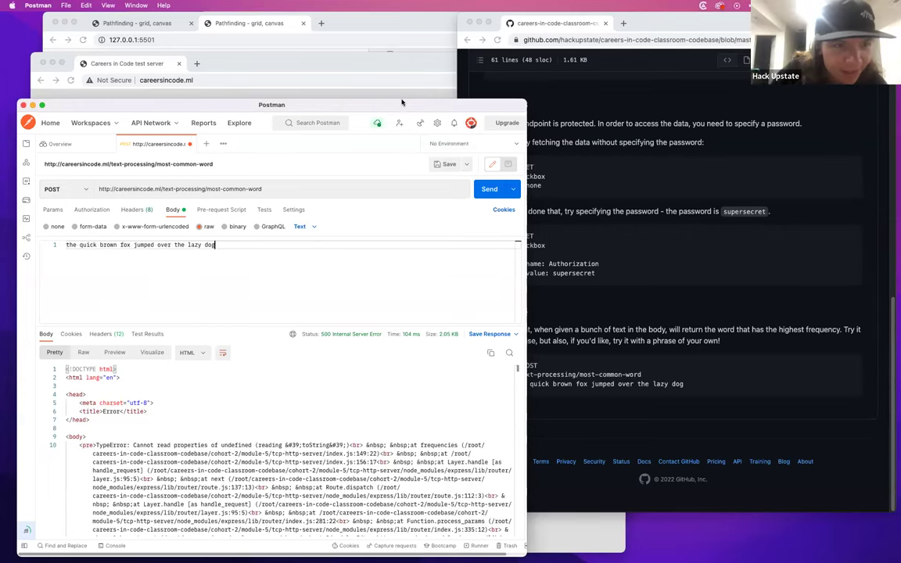
drag(422, 105, 511, 33)
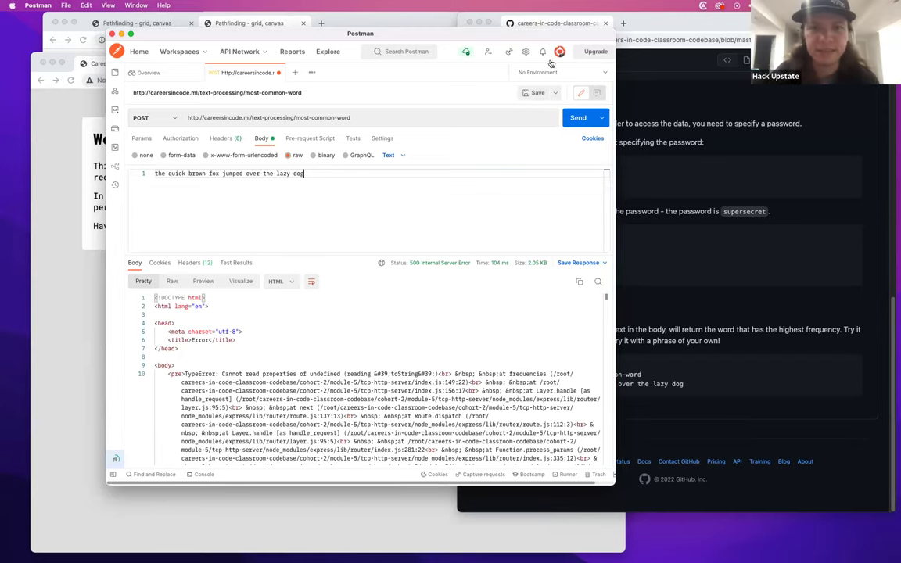
drag(452, 32, 331, 33)
click(602, 266)
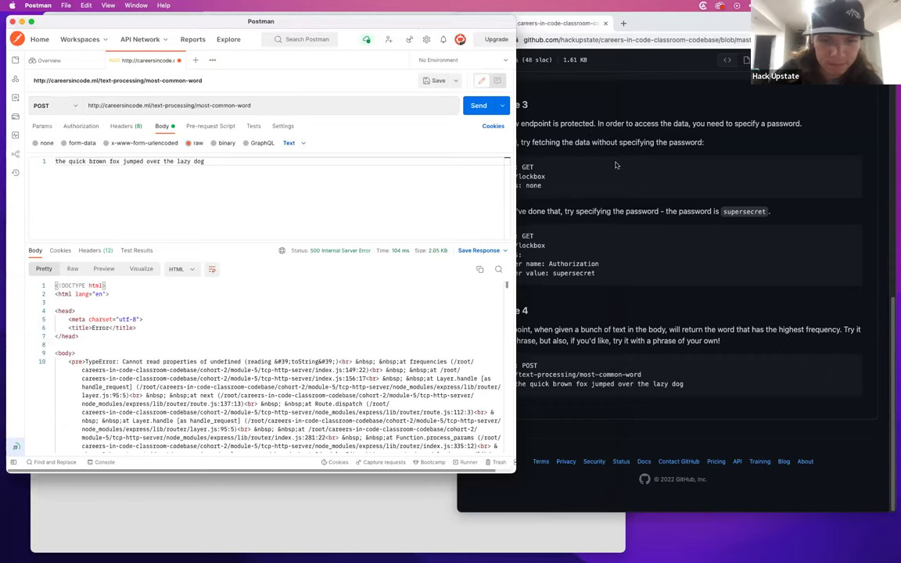
drag(459, 423, 501, 425)
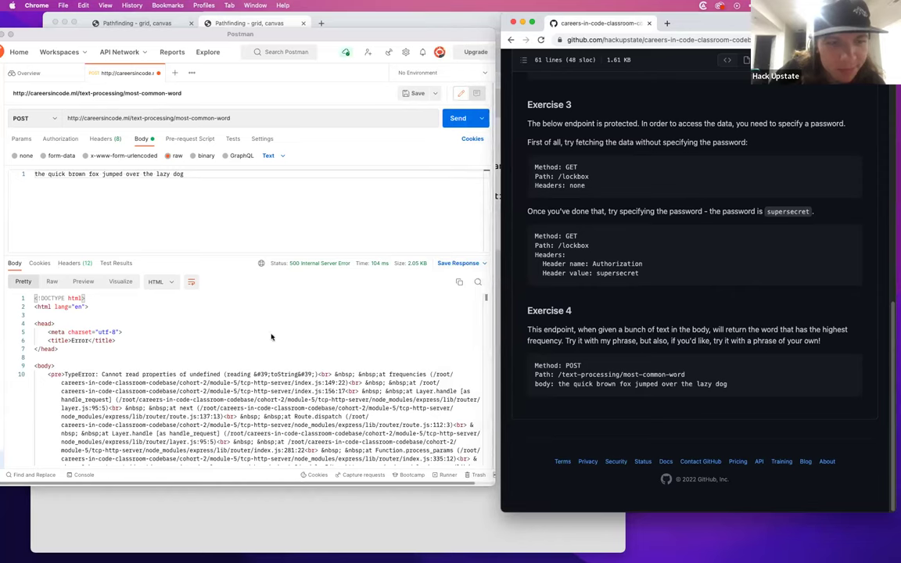
click(76, 268)
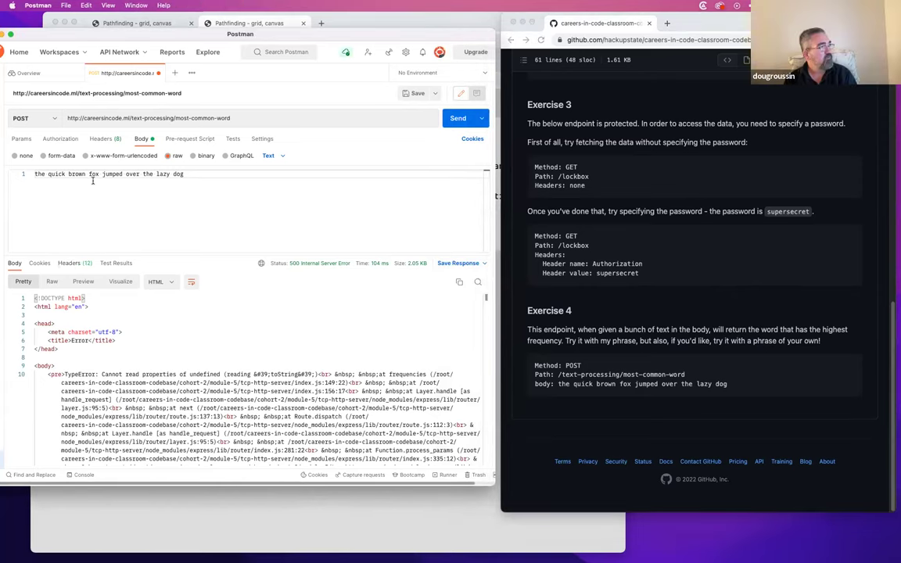
Inspect the request's 8 hidden auto-generated headers, then return to the raw body
click(110, 143)
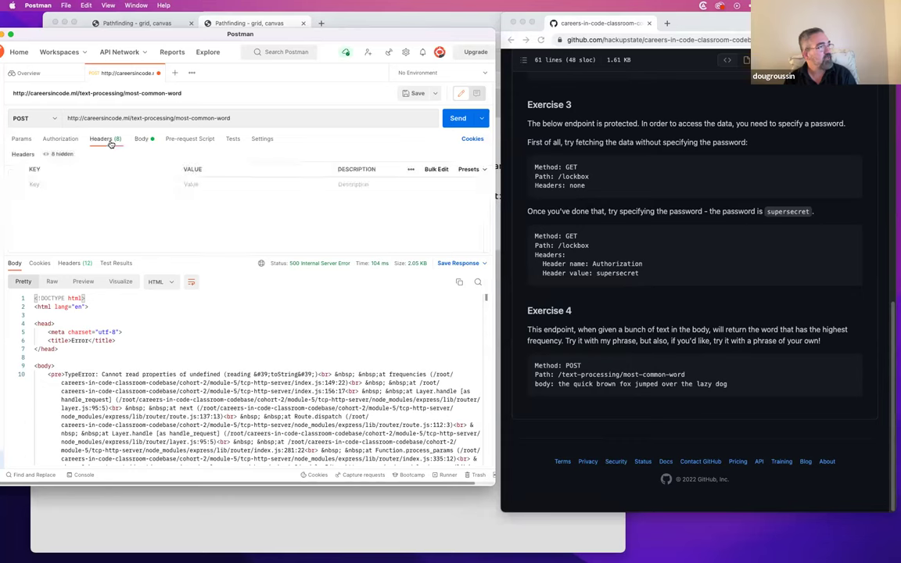
click(60, 154)
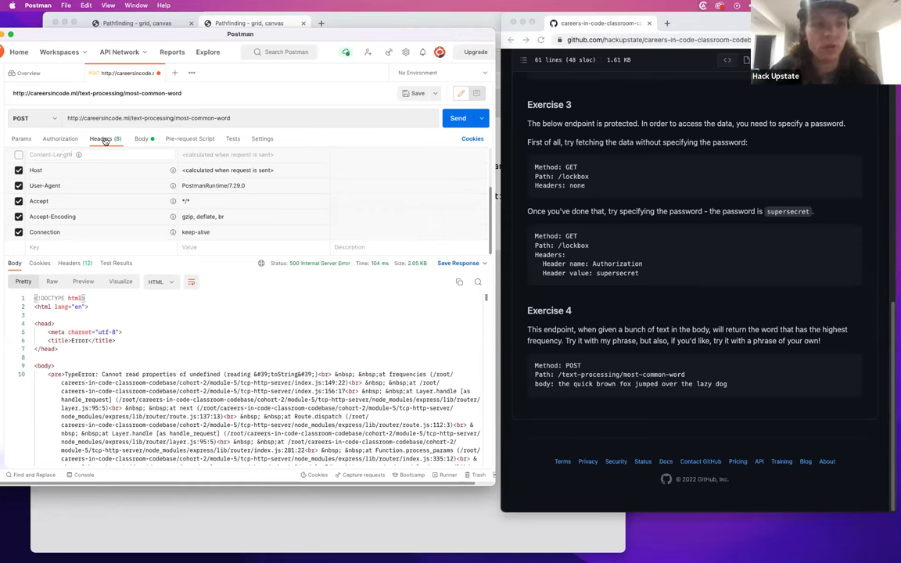
scroll(70, 170, up, 3)
scroll(70, 169, up, 2)
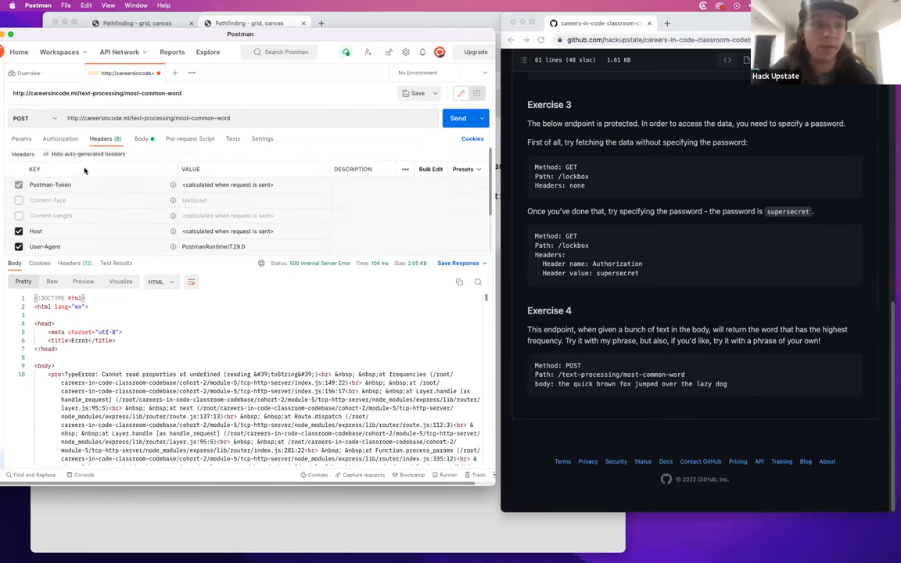
click(70, 154)
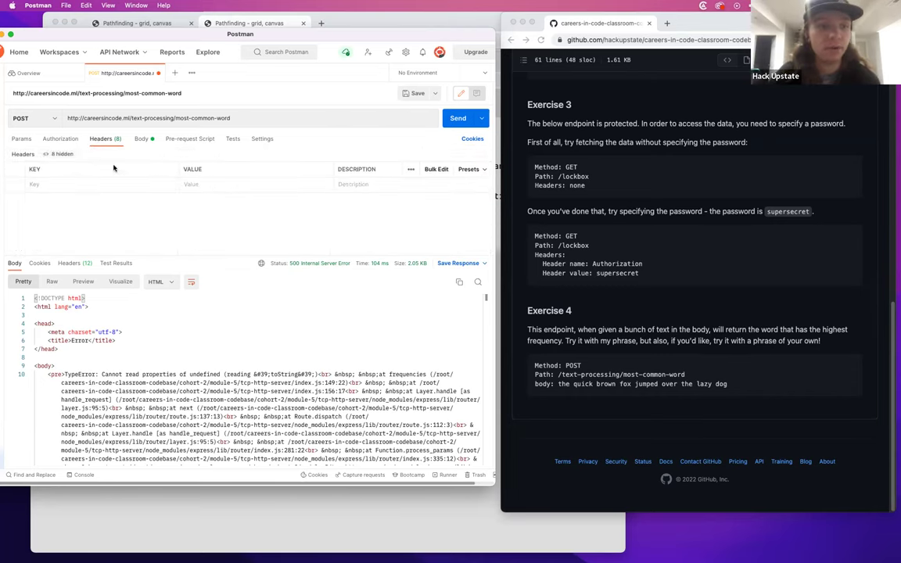
click(149, 141)
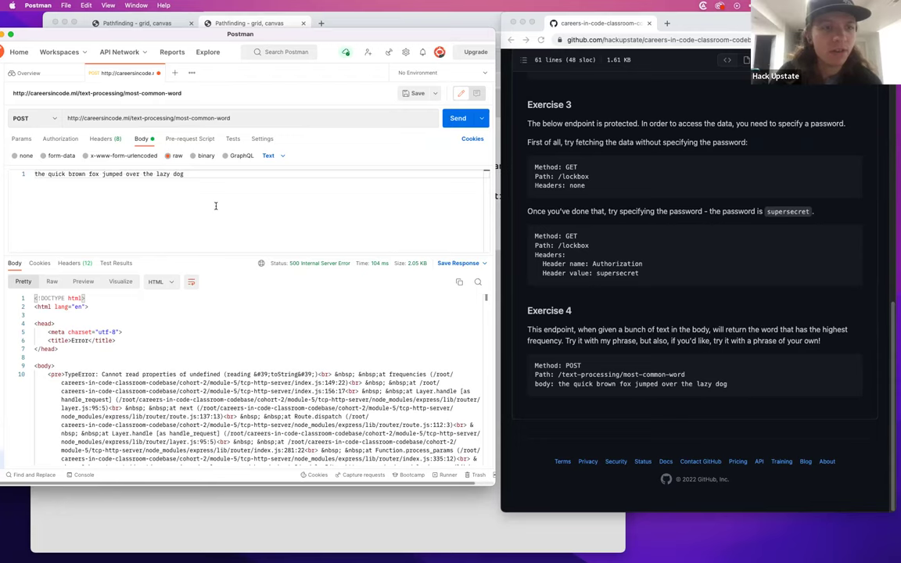
Enable Content-Type text/plain and Content-Length headers and resend, getting 200 OK 'the'
click(101, 139)
click(60, 153)
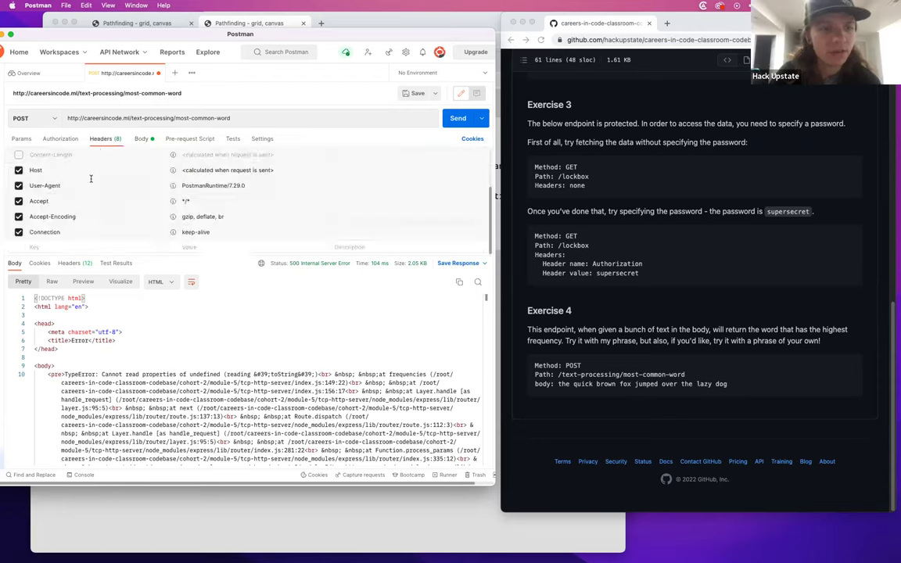
drag(196, 257, 204, 335)
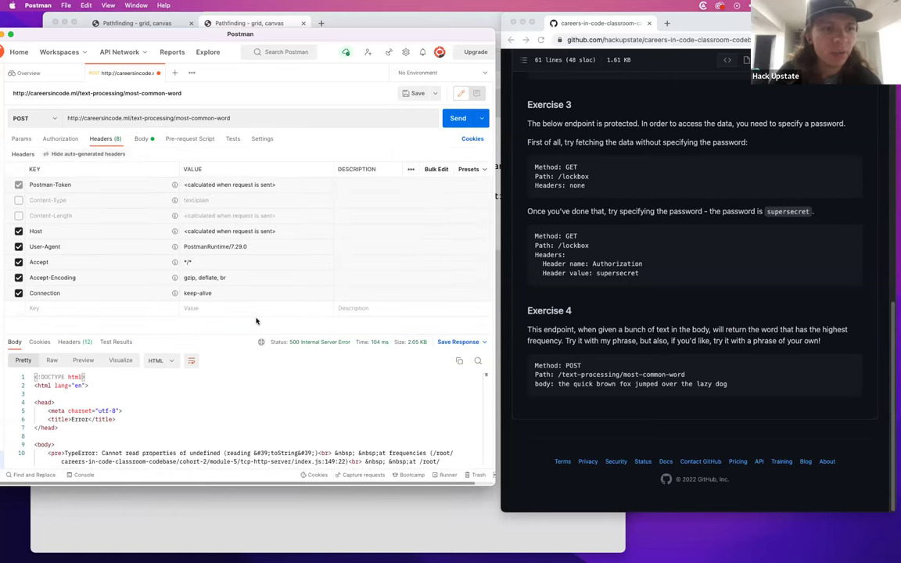
click(18, 200)
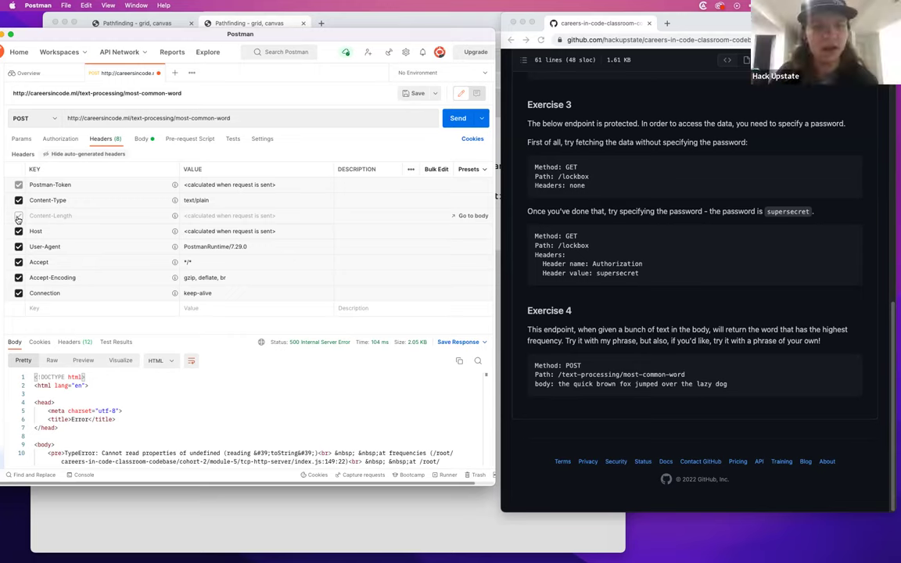
click(18, 215)
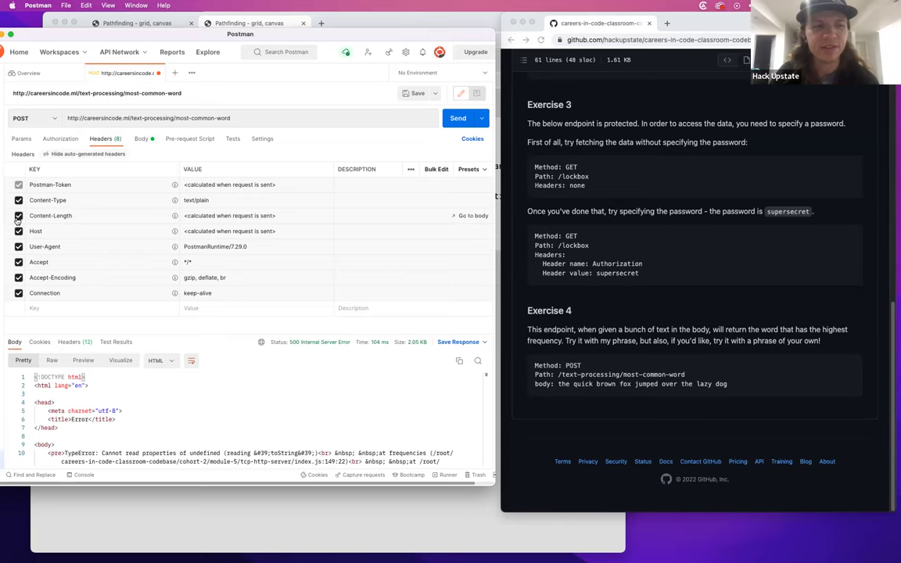
click(86, 155)
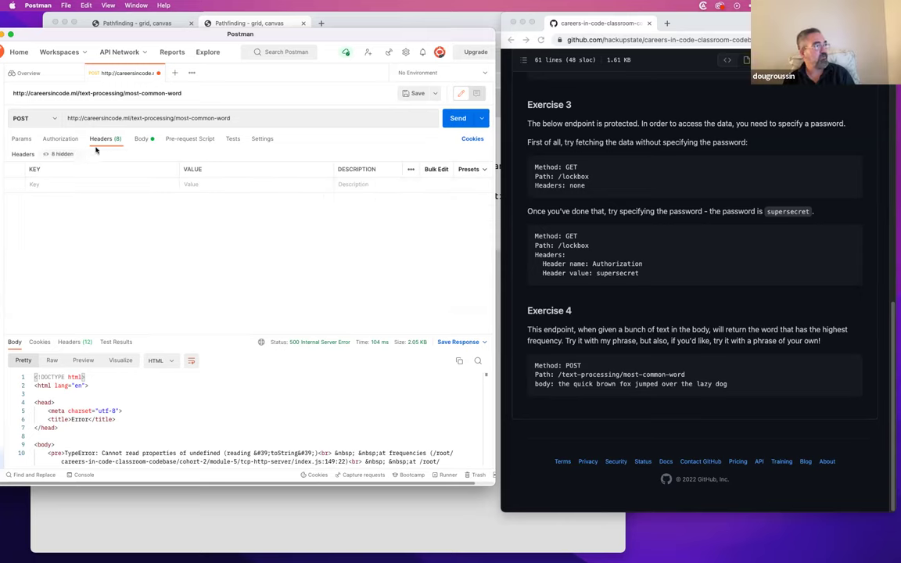
click(138, 138)
click(458, 119)
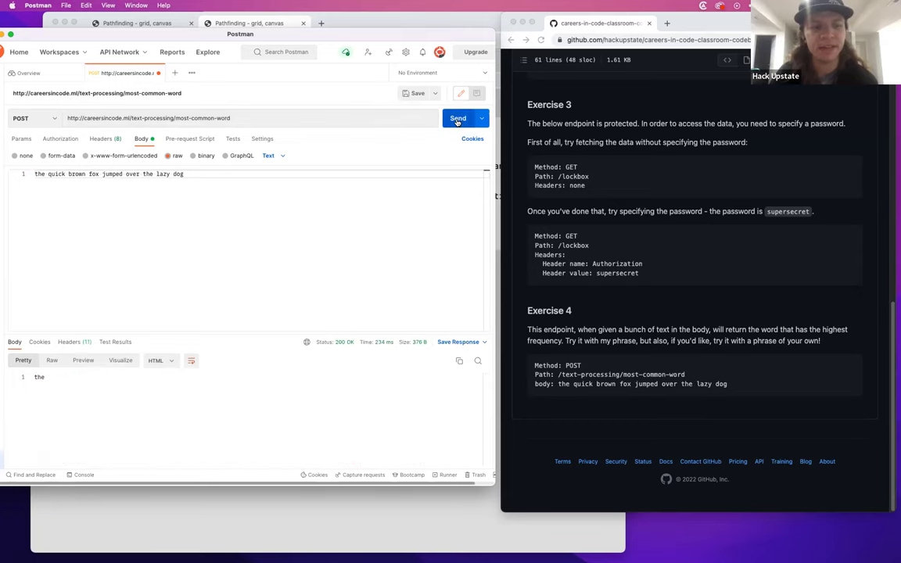
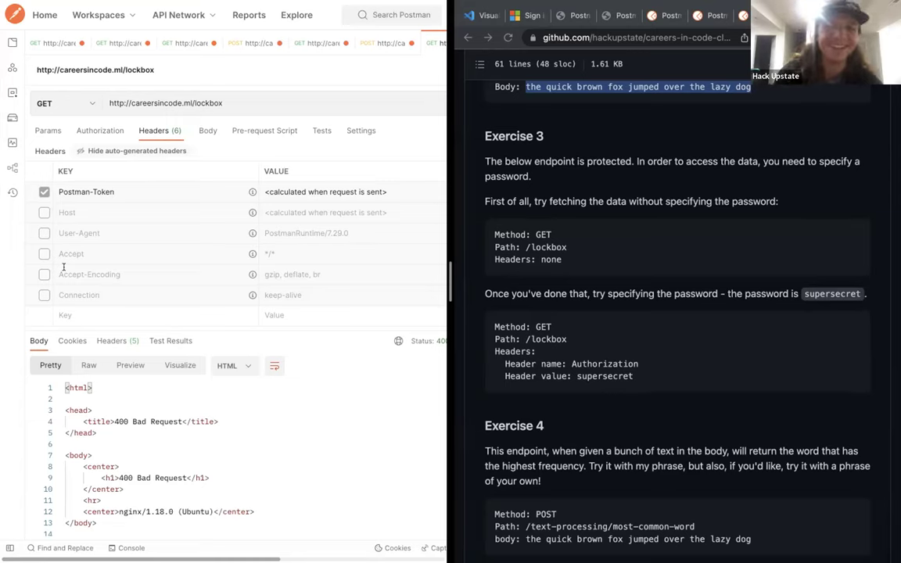
Re-enable the Connection, Accept-Encoding, Accept, User-Agent and Host headers on the lockbox request
click(37, 294)
click(38, 293)
click(38, 293)
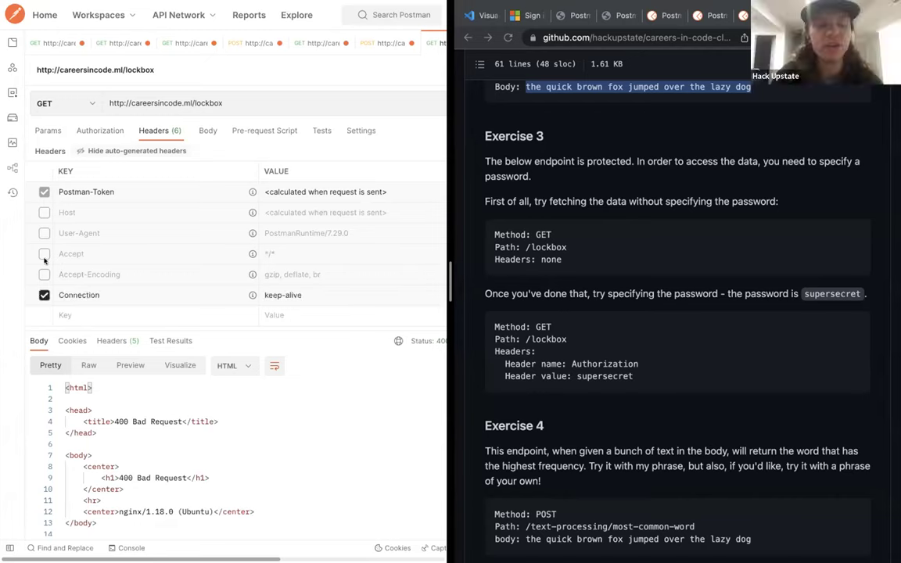
click(41, 274)
click(41, 254)
click(43, 233)
click(43, 212)
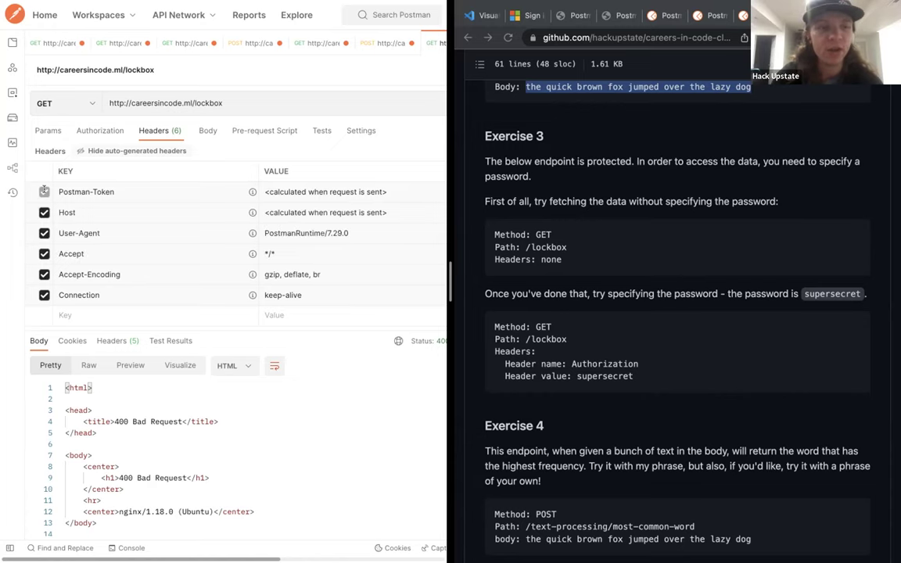
Return to the Postman desktop space and widen the Postman pane beside the browser
key(ctrl+Right)
key(ctrl+Left)
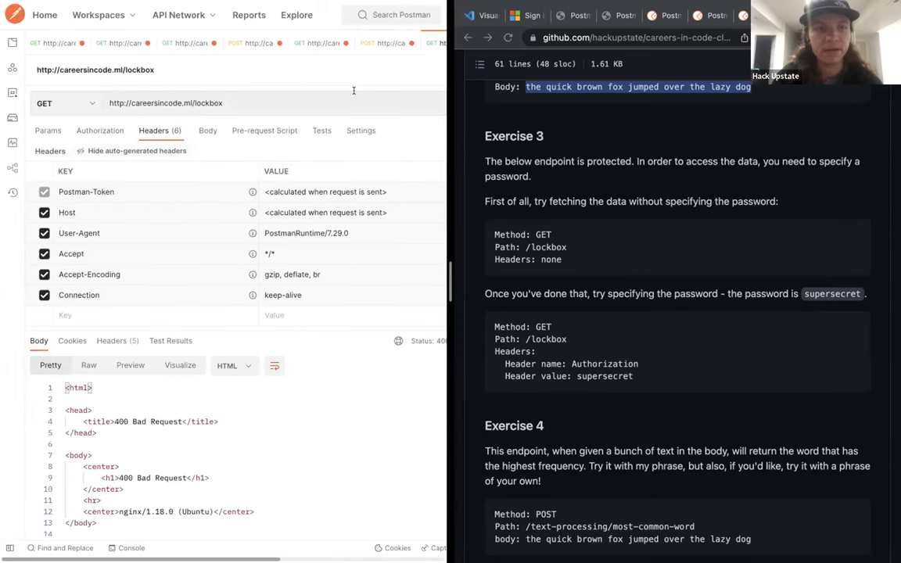
scroll(354, 88, right, 1)
drag(444, 139, 615, 160)
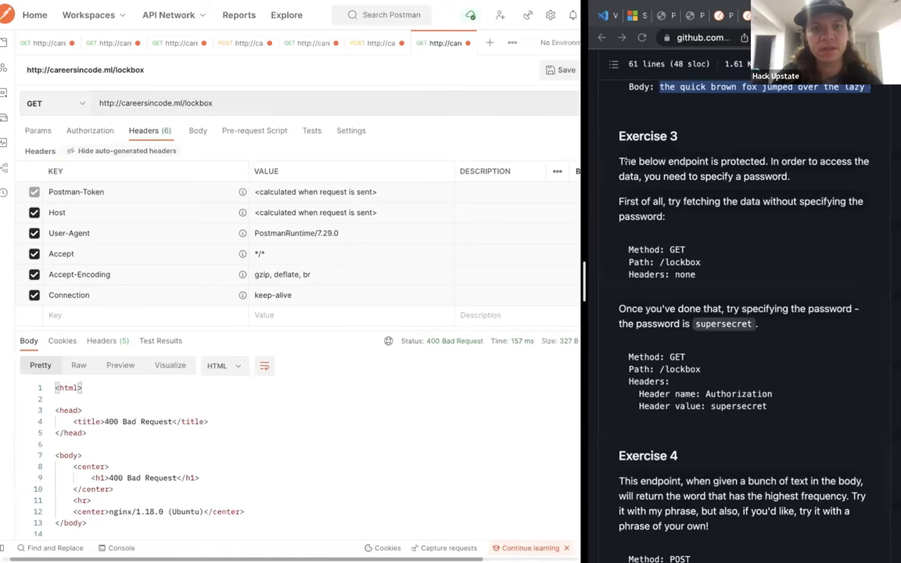
scroll(490, 157, right, 1)
scroll(492, 169, right, 4)
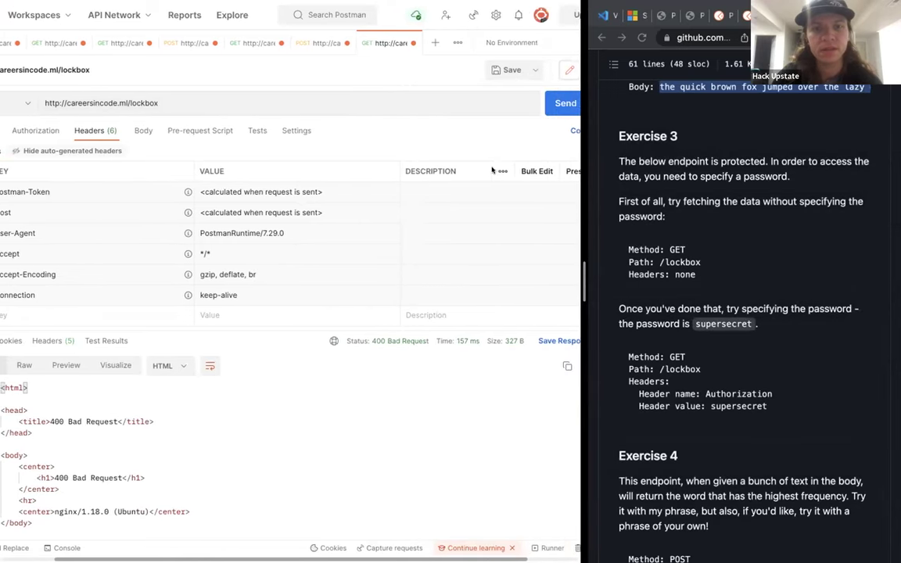
click(557, 102)
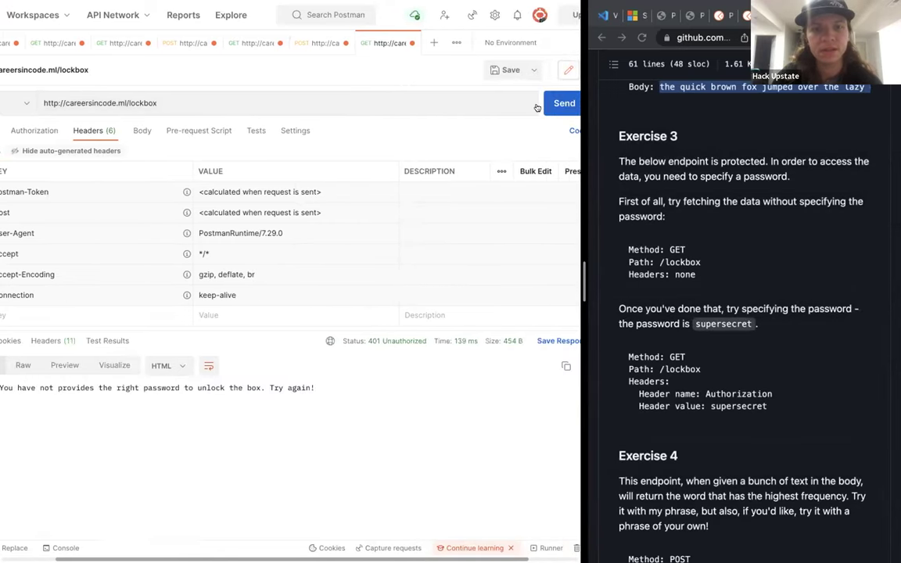
scroll(378, 177, left, 4)
scroll(378, 176, left, 3)
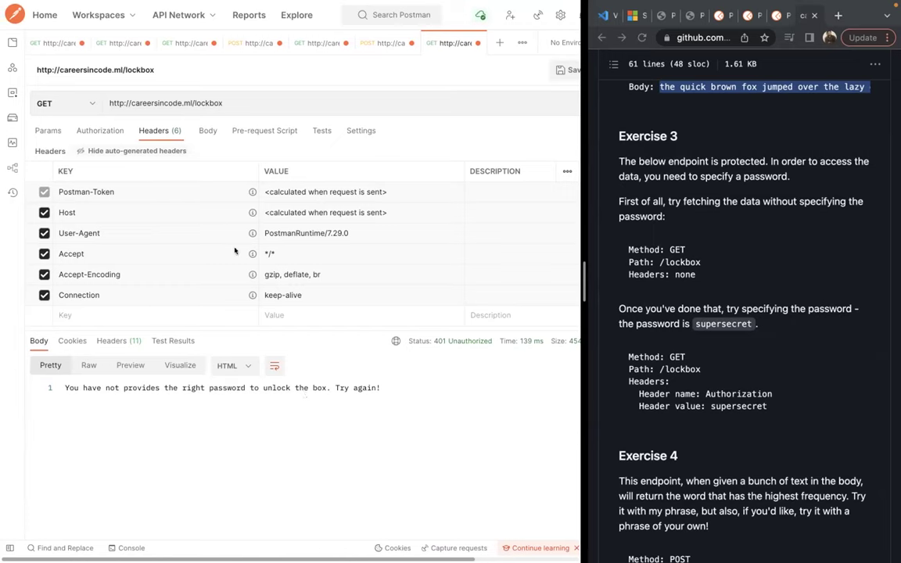
mouse_move(565, 341)
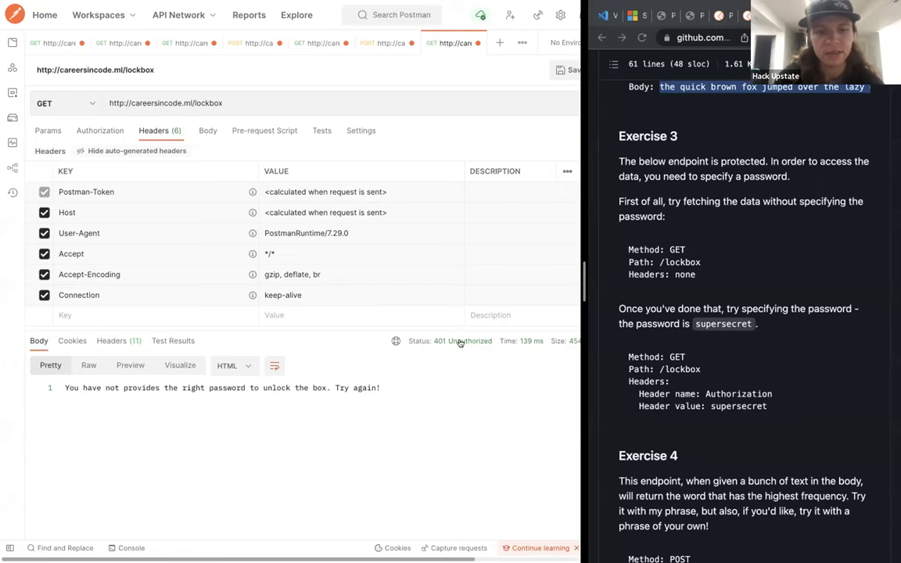
mouse_move(453, 342)
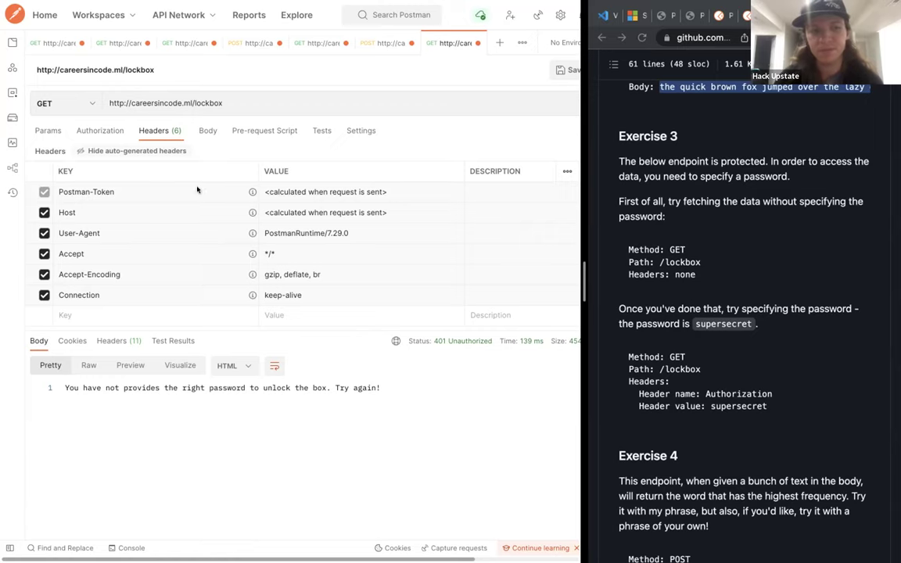
scroll(239, 189, right, 5)
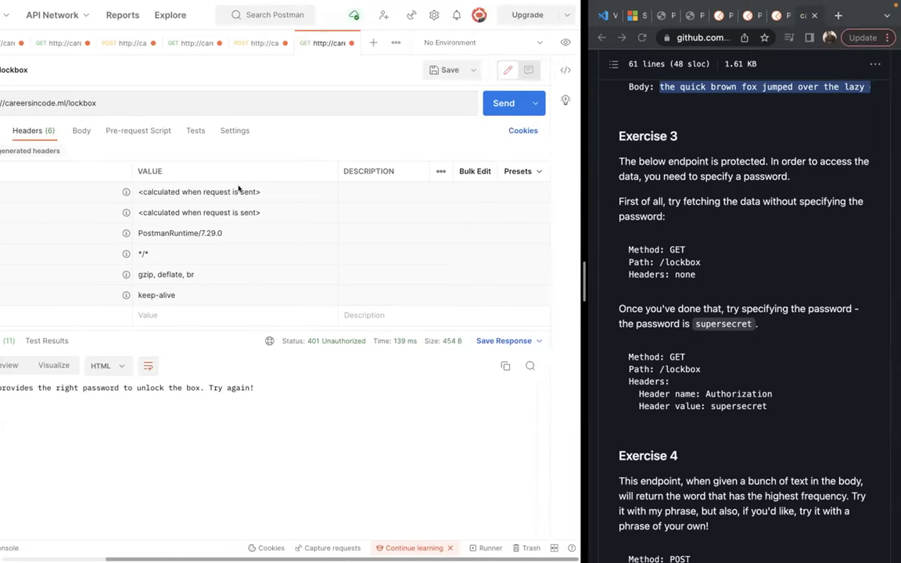
scroll(239, 189, left, 5)
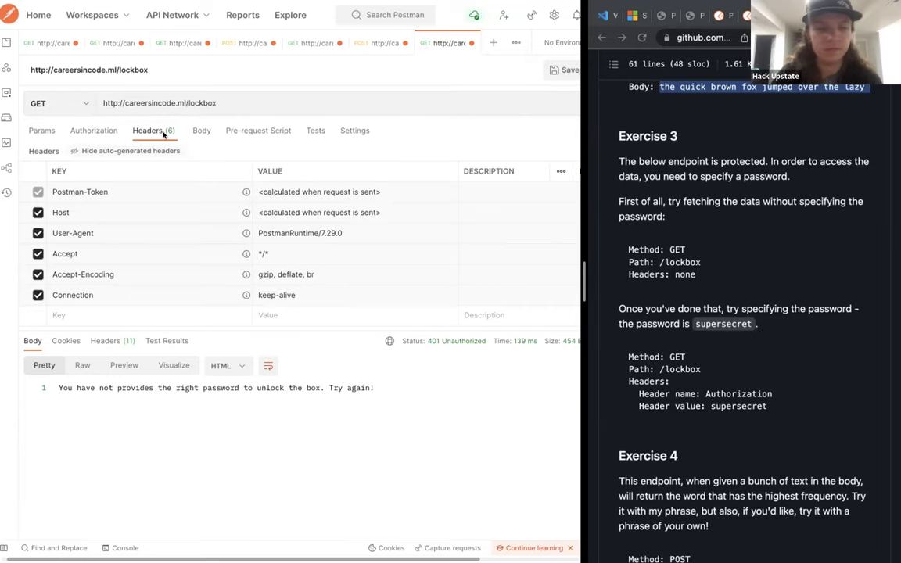
scroll(173, 208, right, 5)
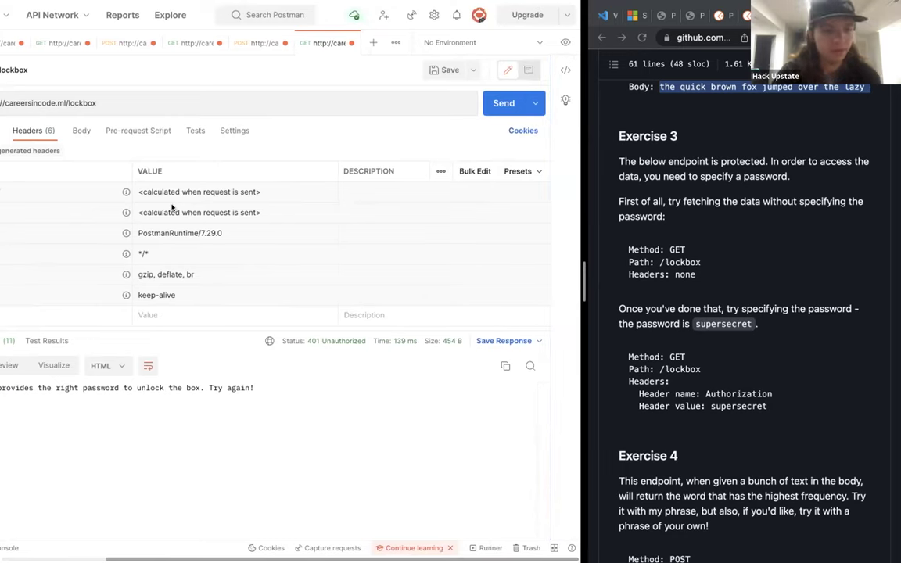
scroll(172, 207, left, 5)
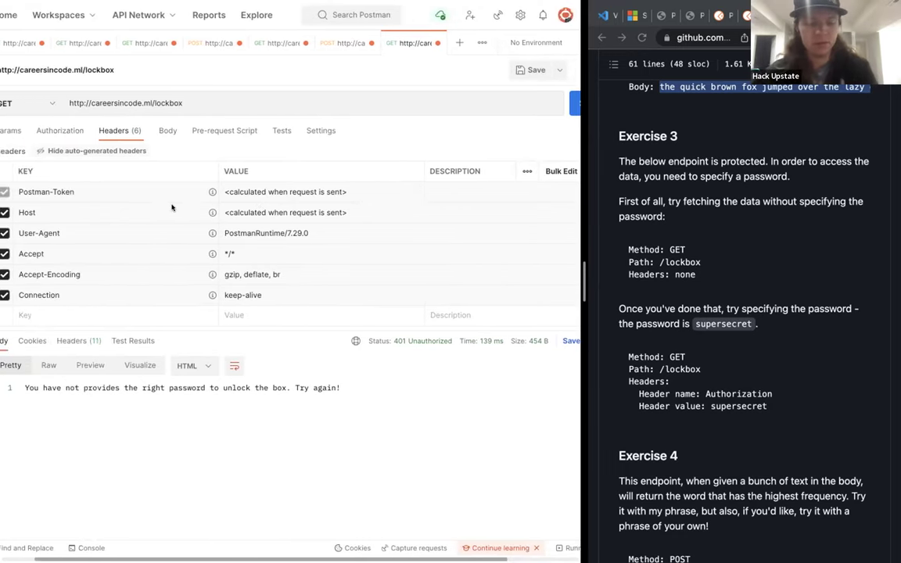
scroll(172, 208, left, 3)
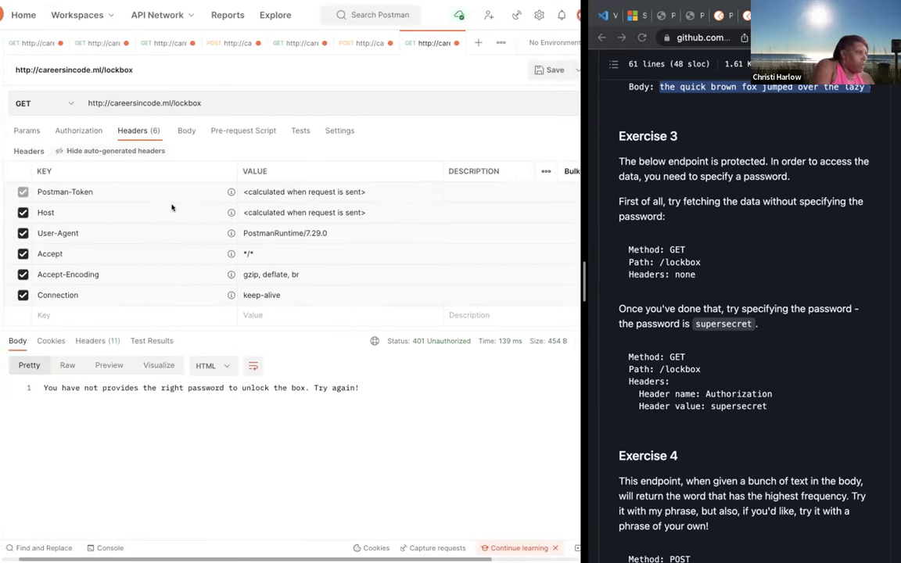
Hide the auto-generated headers and add a new Authorization header key
click(79, 151)
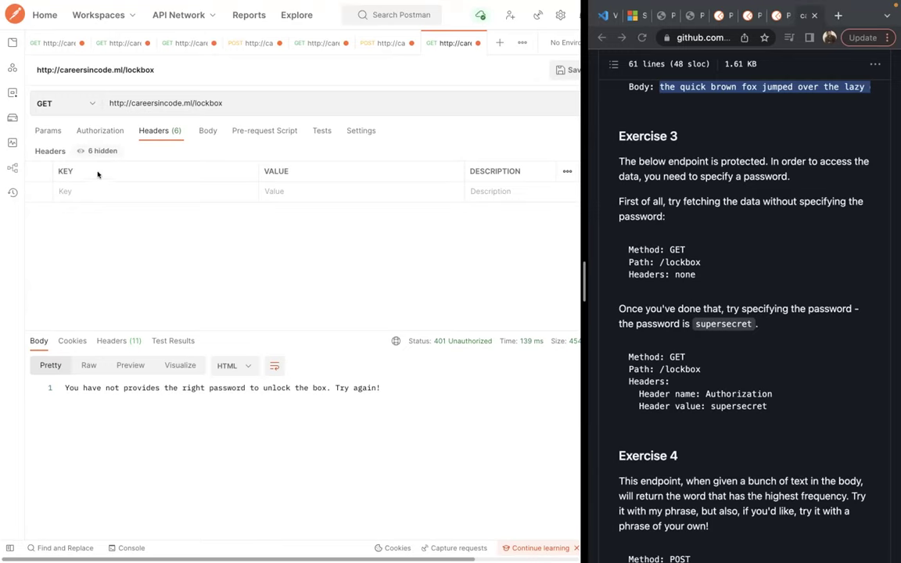
click(86, 185)
text(A)
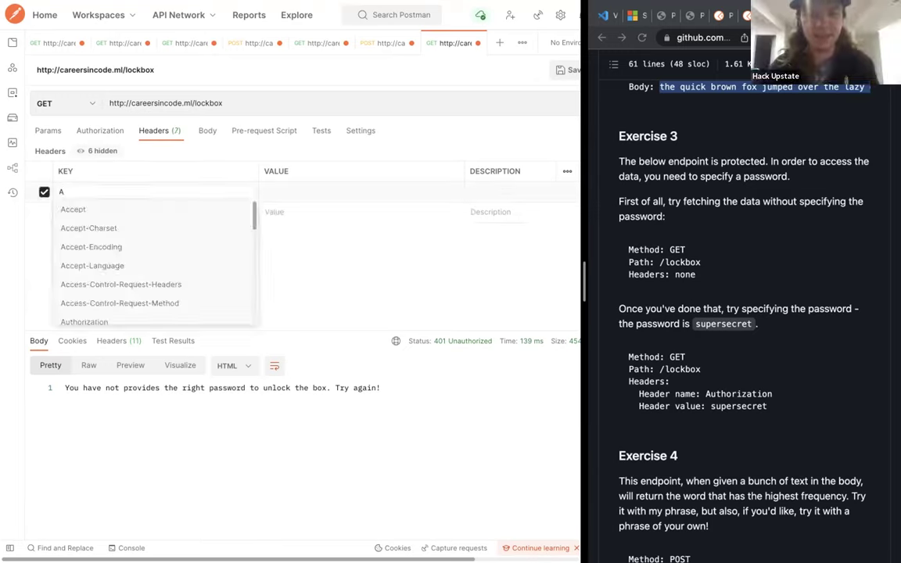
text(uthori)
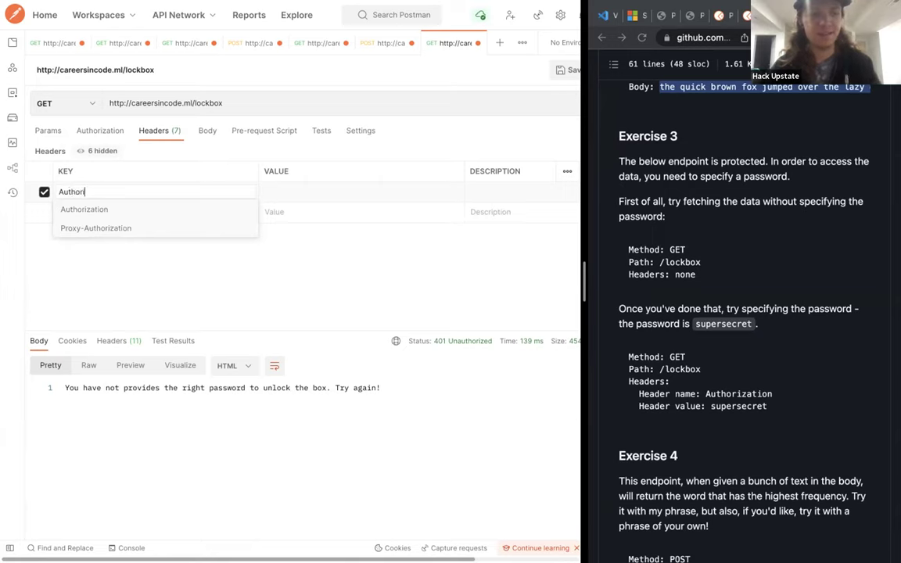
click(91, 209)
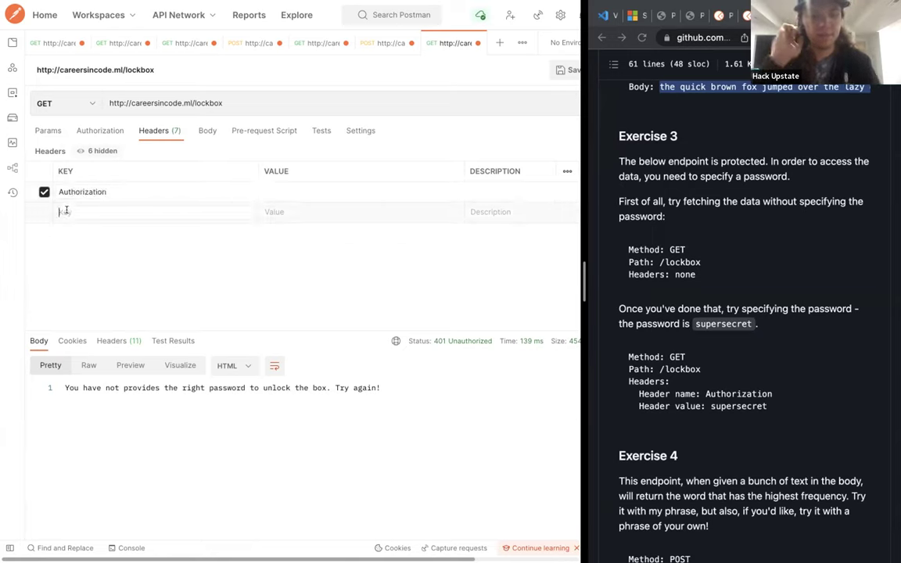
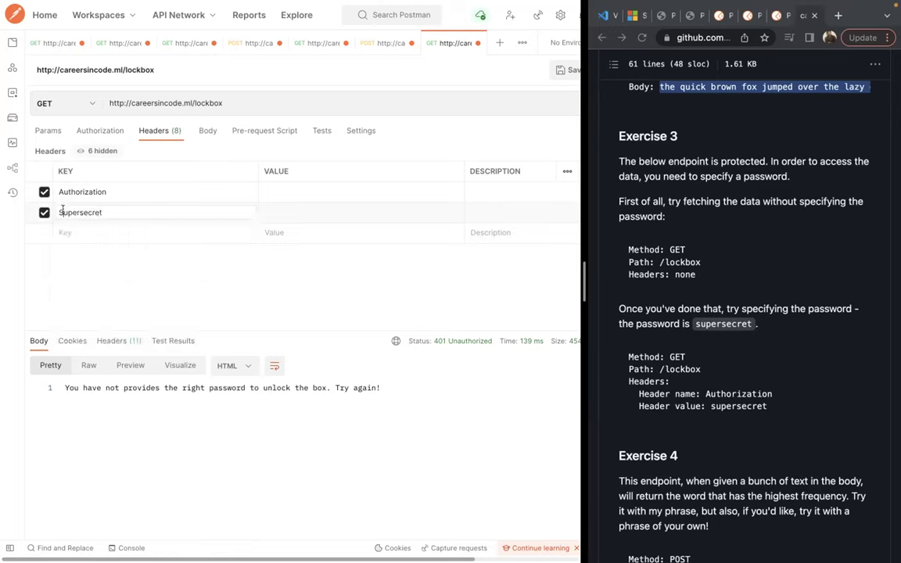
drag(117, 212, 58, 212)
key(BackSpace)
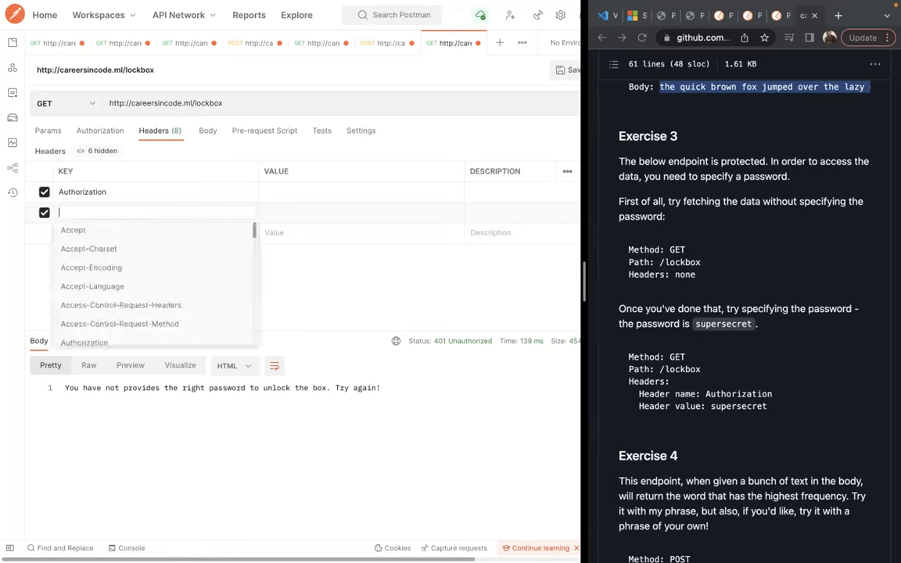
Set the Authorization value to the lockbox password, resend for 201 Created, then show the desktop
click(286, 188)
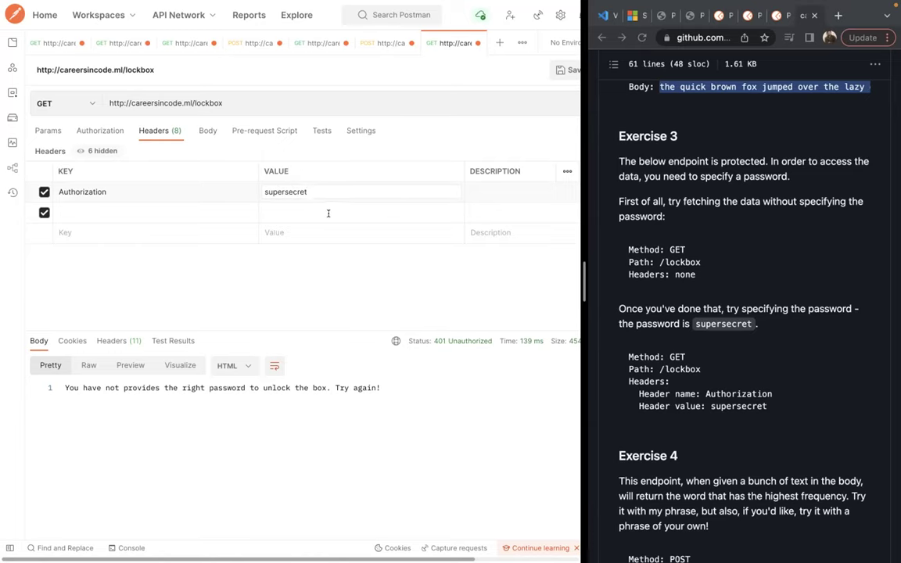
click(329, 213)
scroll(382, 191, right, 5)
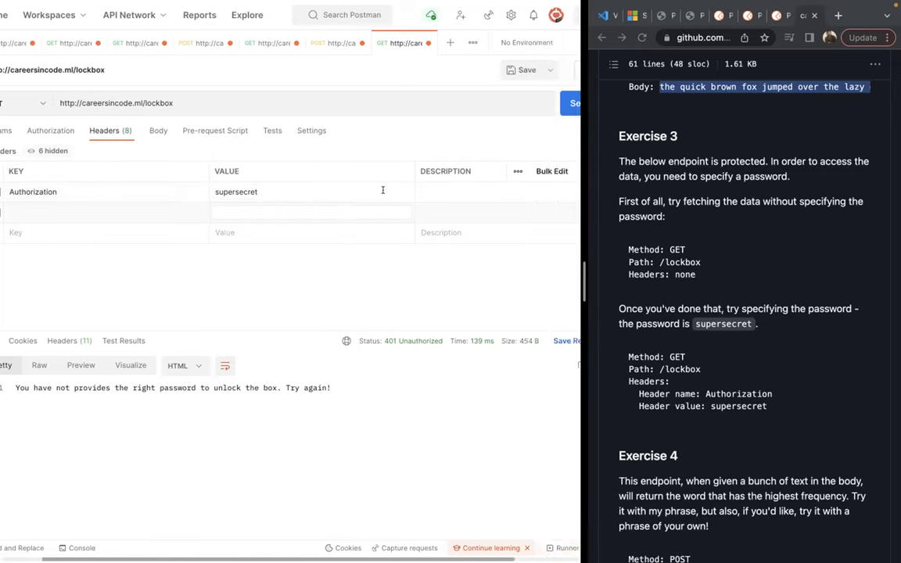
click(501, 103)
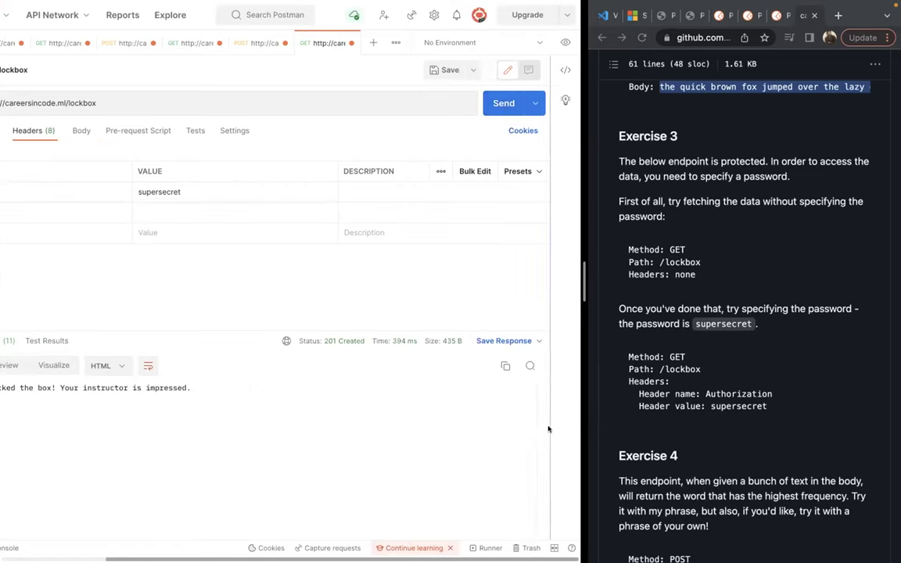
key(F11)
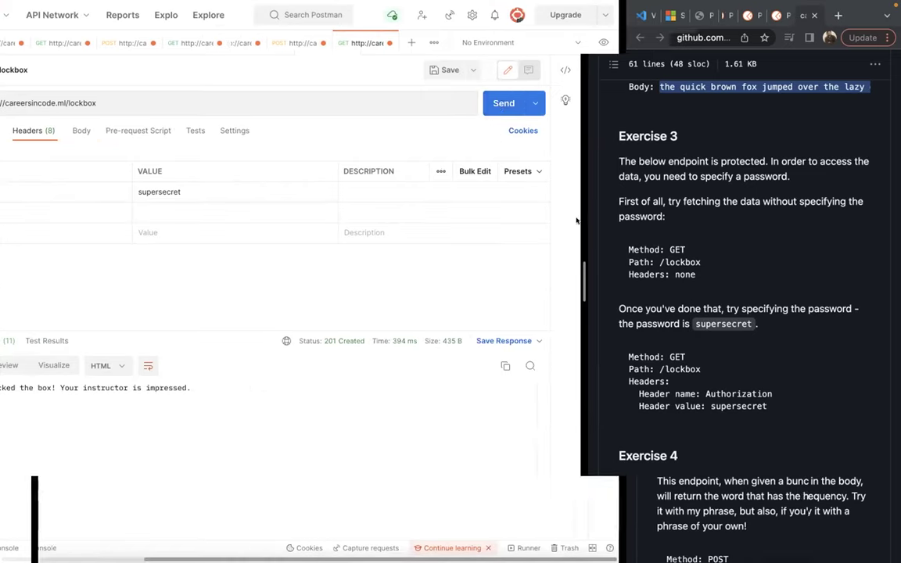